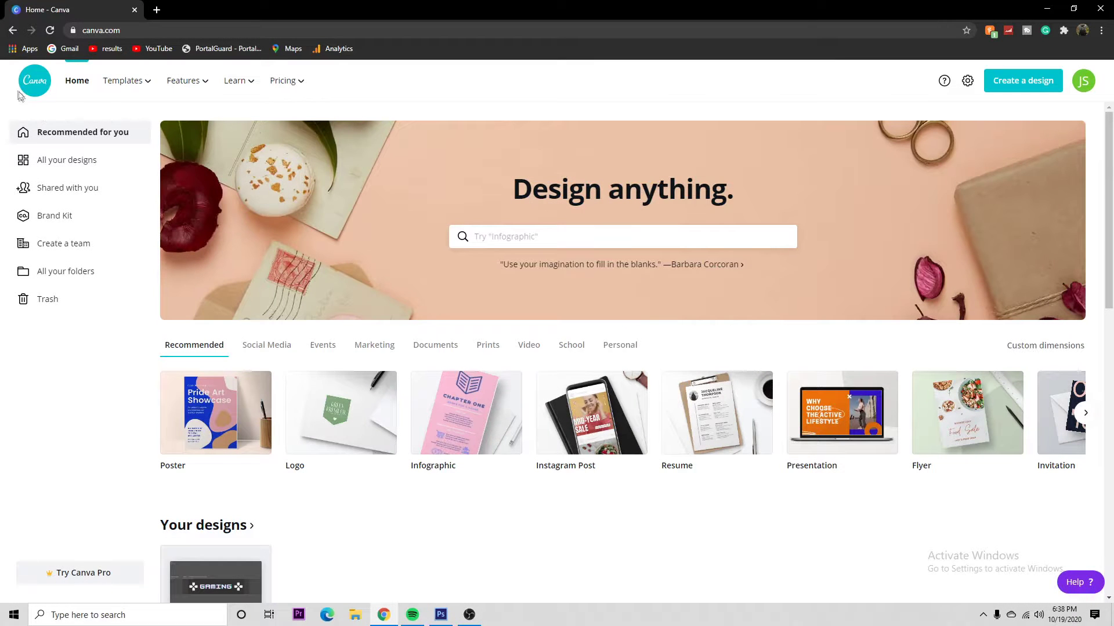
Search the design types for "youtube" and create a new YouTube Channel Art design
left_click(1037, 85)
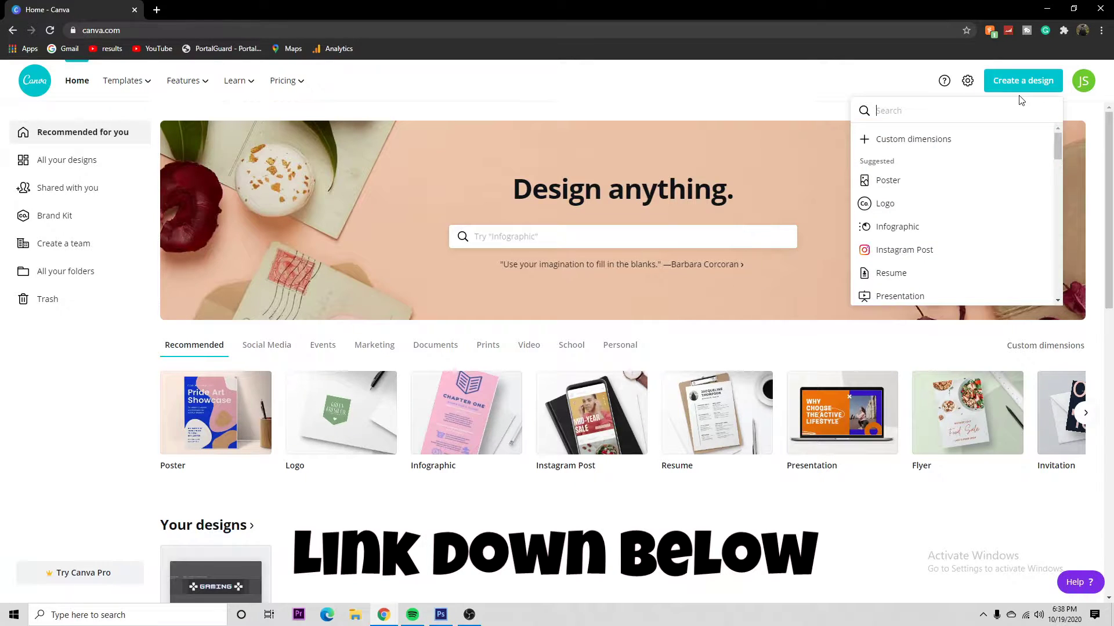
type("youtube")
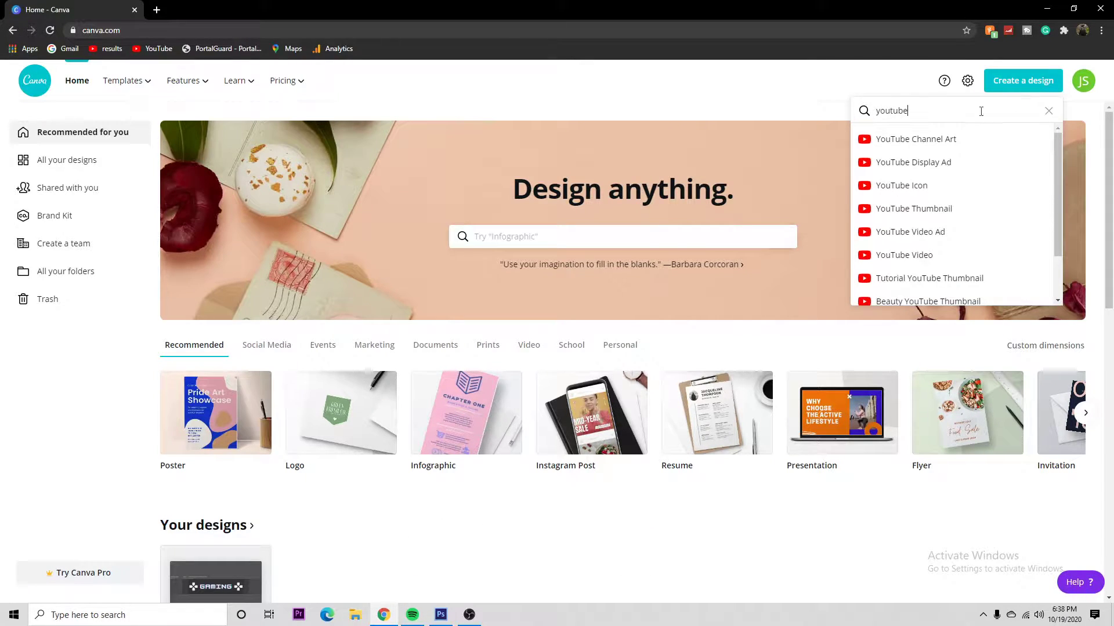
left_click(984, 139)
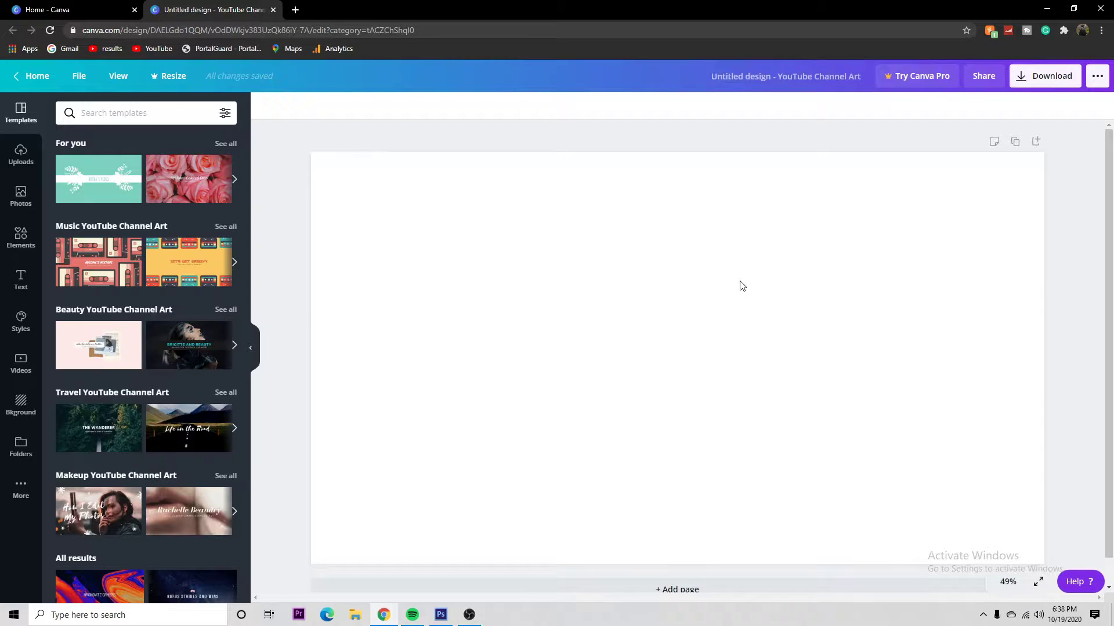
left_click(20, 171)
left_click(21, 200)
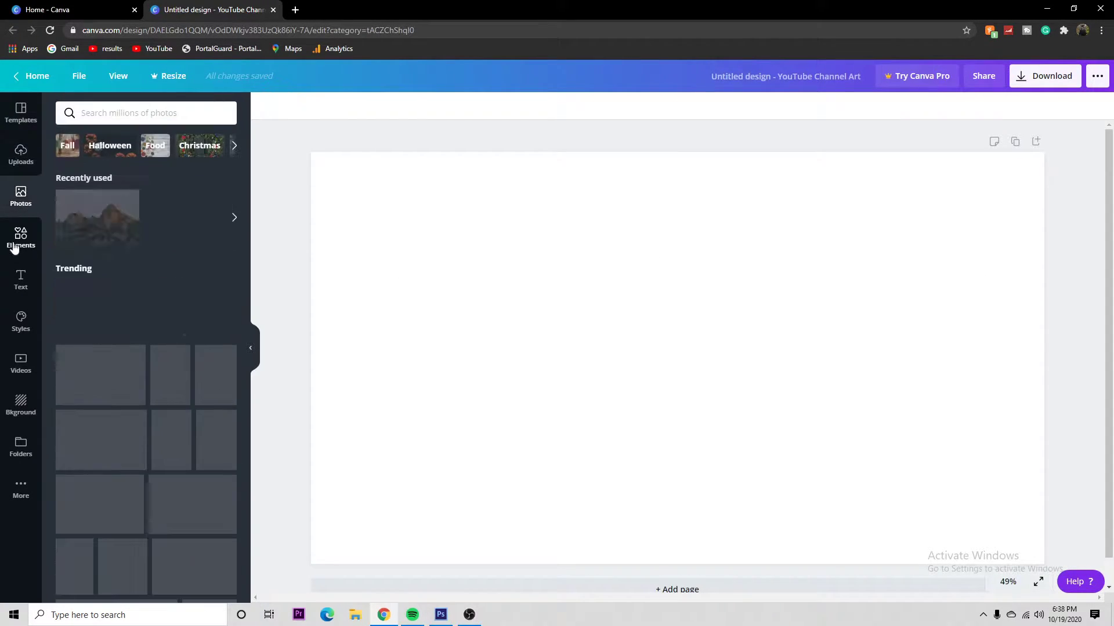
left_click(17, 238)
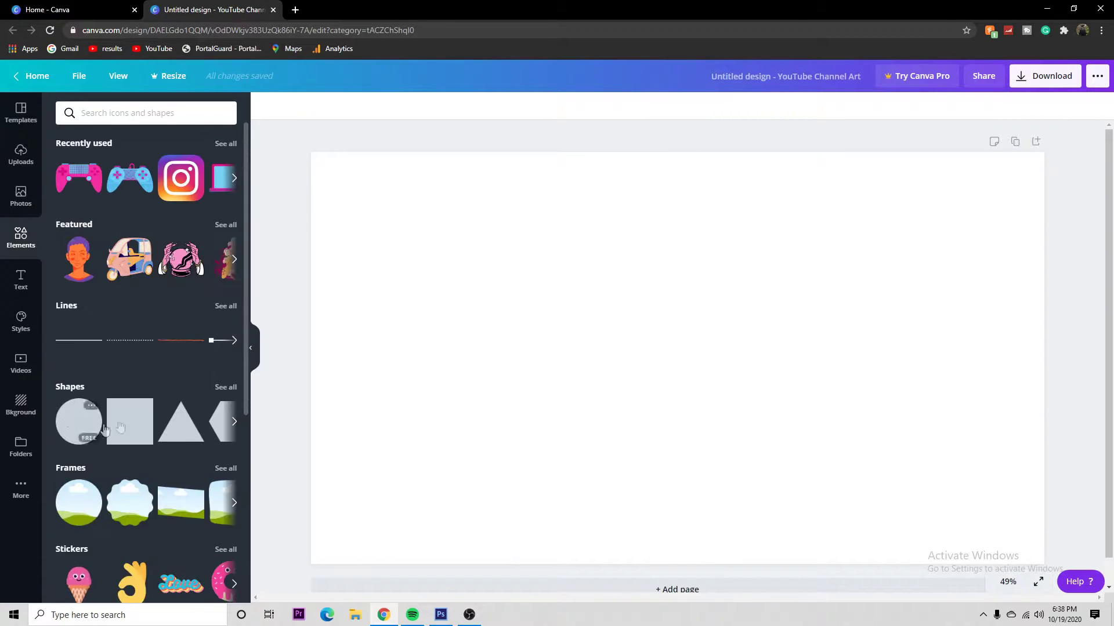
left_click(19, 279)
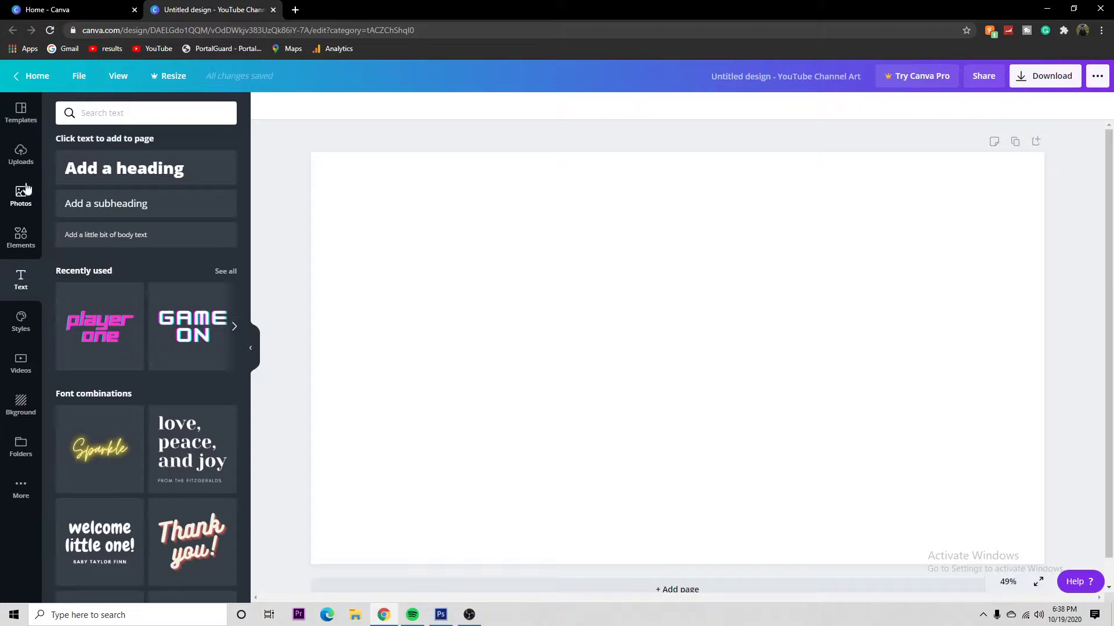
Apply the recently used dark blue gradient as the page background
left_click(20, 400)
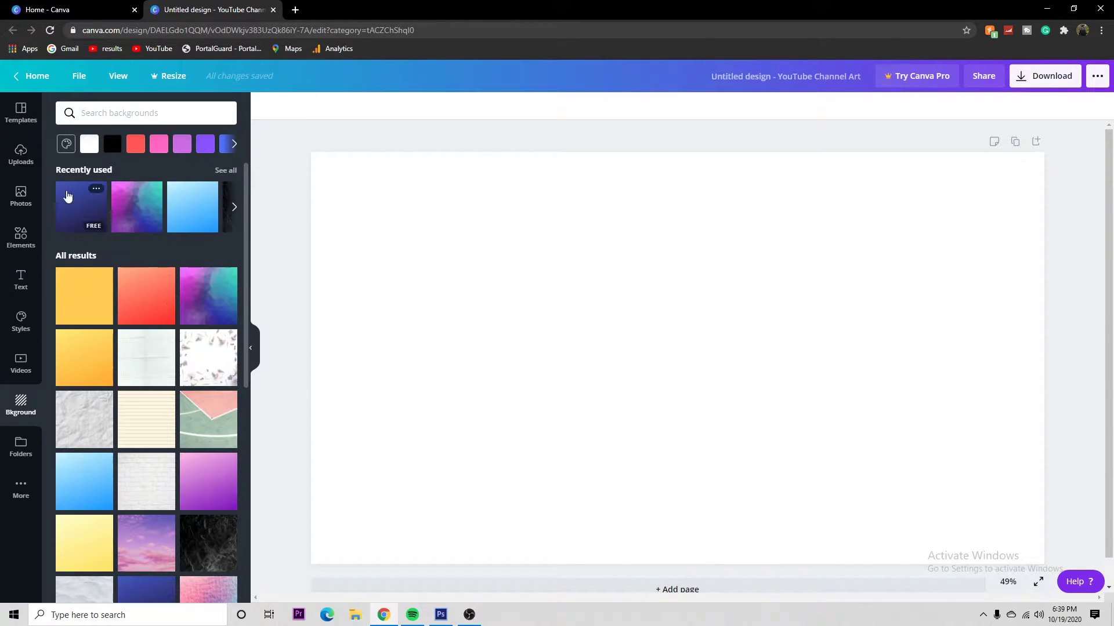
left_click(72, 218)
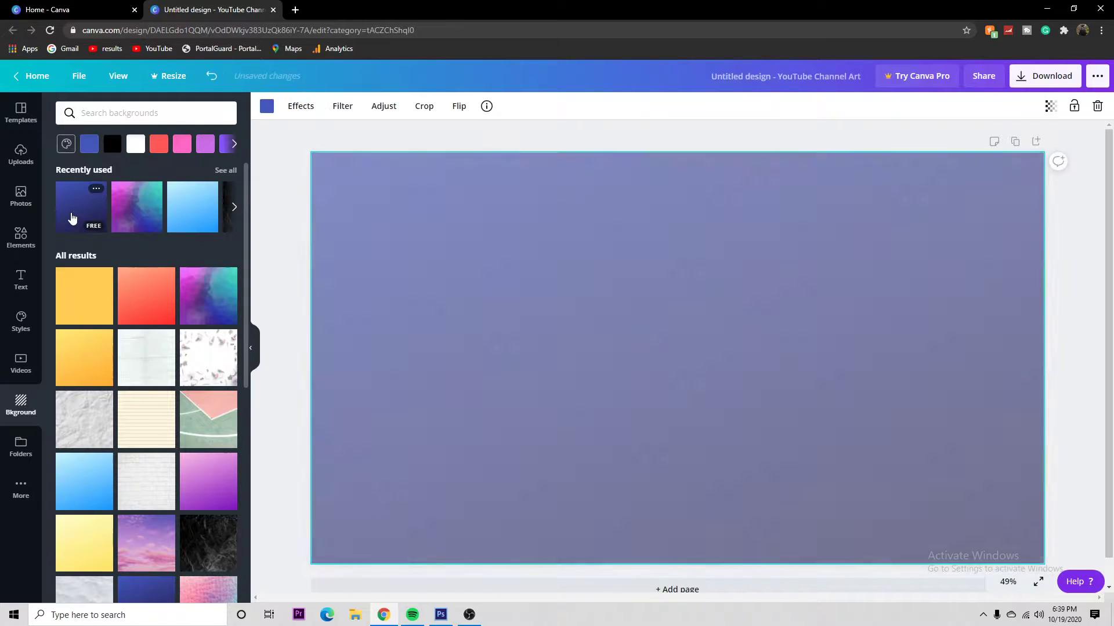
left_click(545, 145)
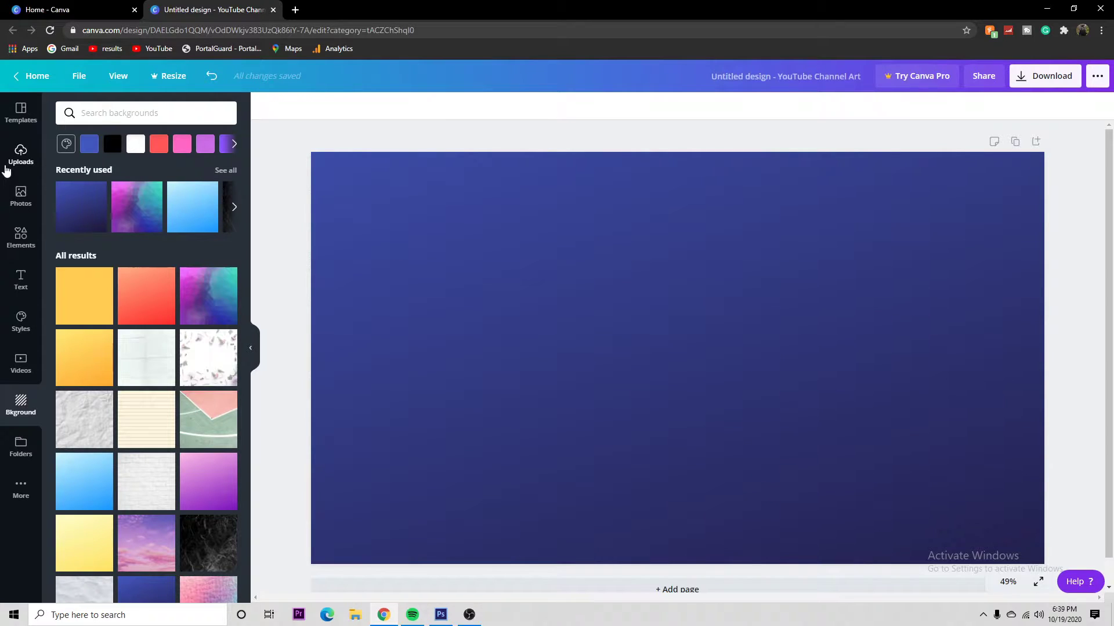
Upload the channel art template image 9c683bbef7a6713b3184e8ae3a00ff47 from the Downloads folder and trash its older copy in the uploads
left_click(6, 170)
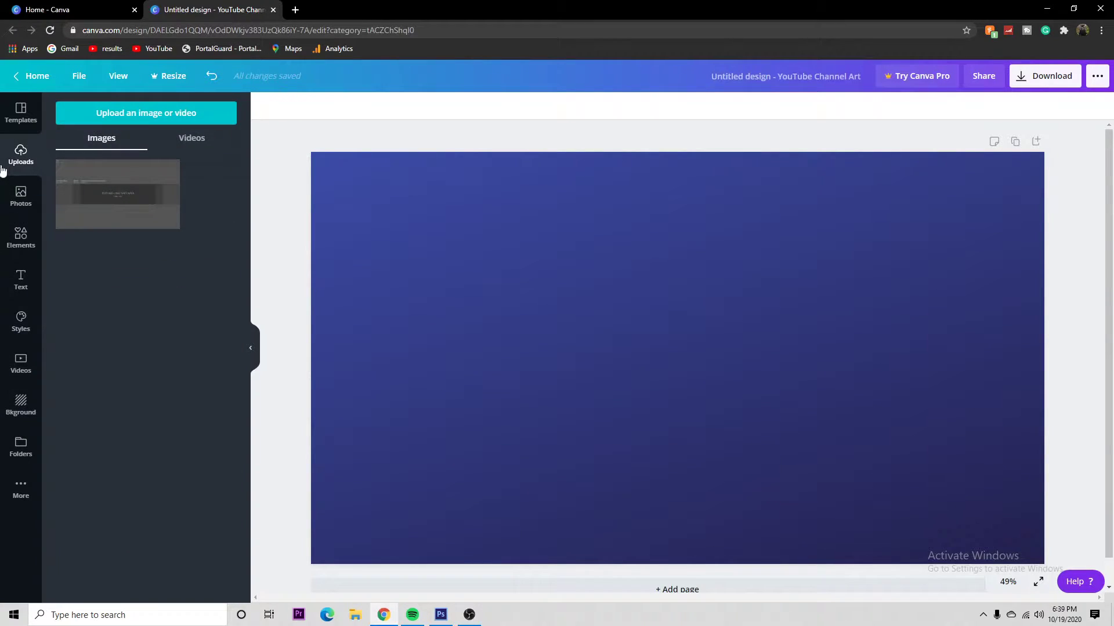
left_click(179, 122)
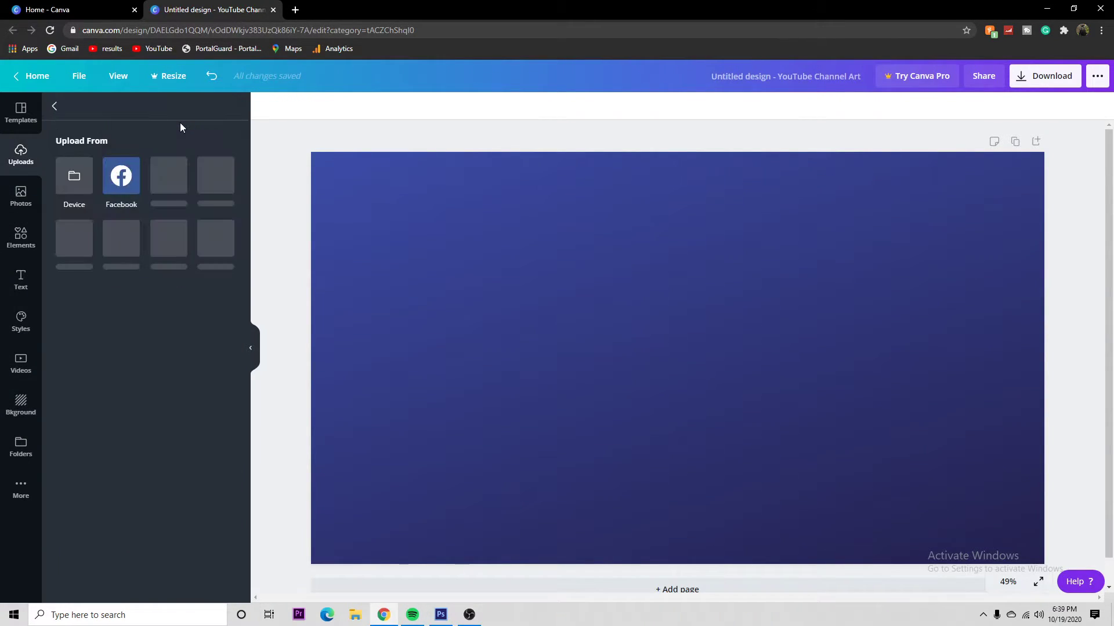
left_click(71, 175)
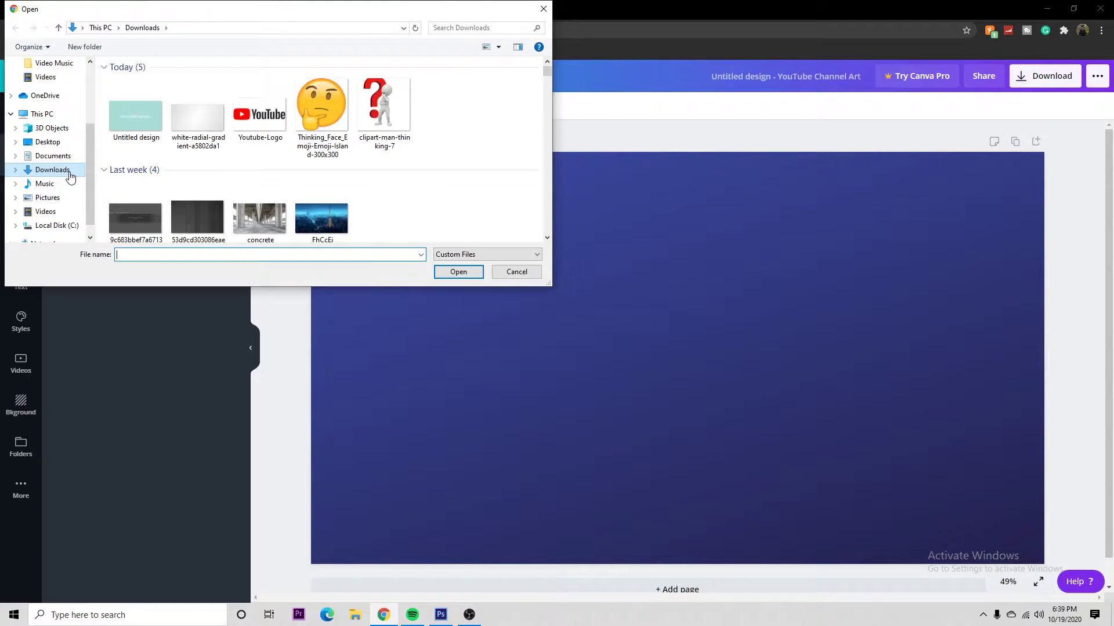
left_click(144, 221)
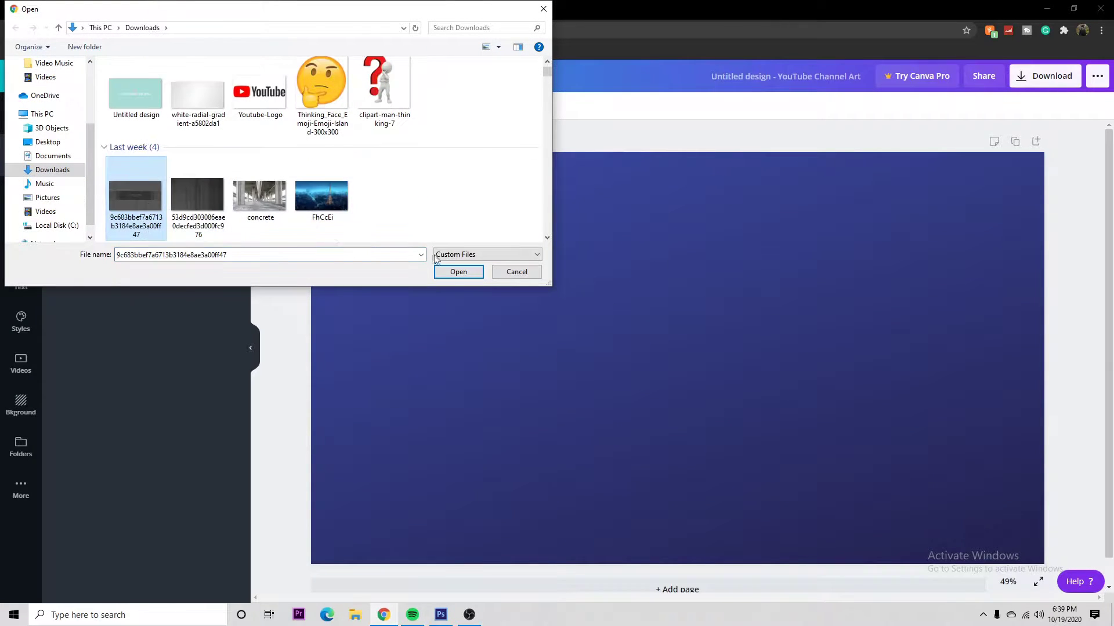
left_click(458, 272)
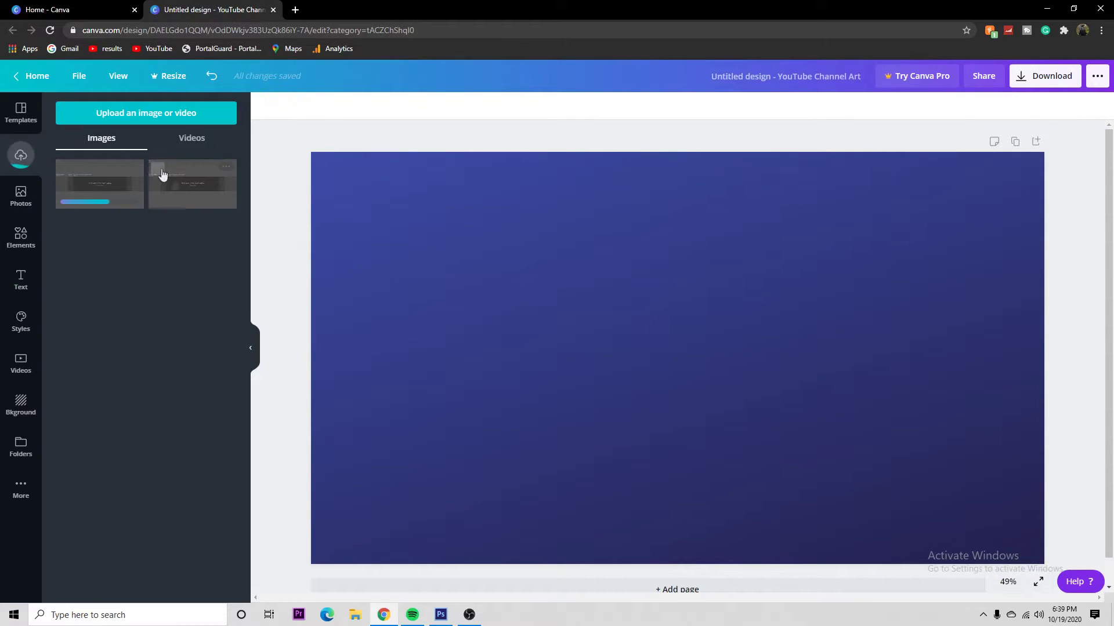
left_click(226, 167)
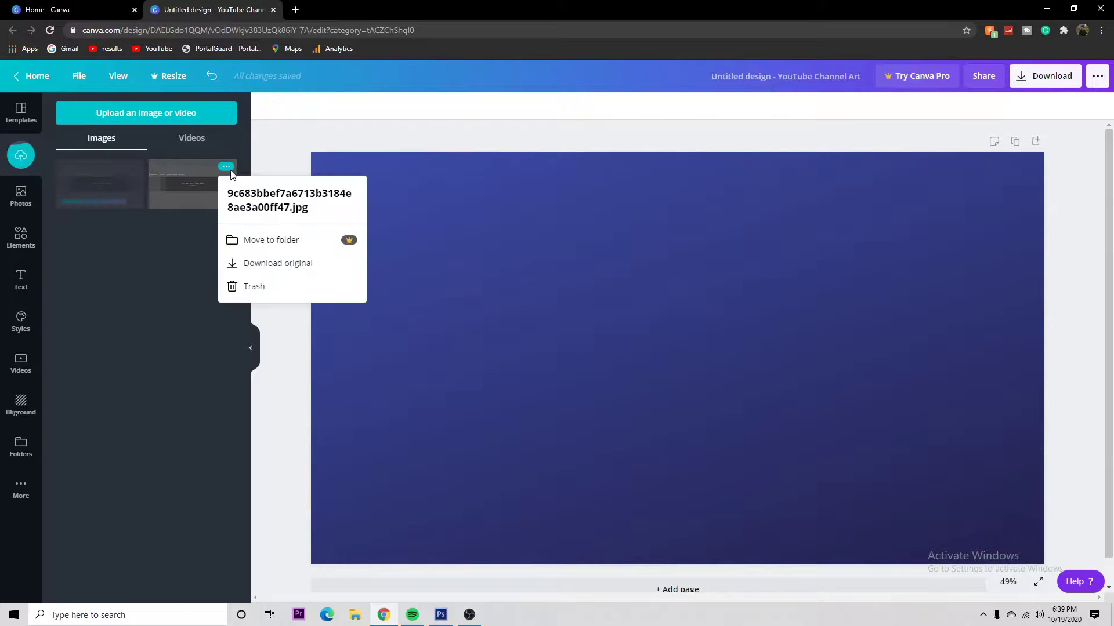
left_click(271, 287)
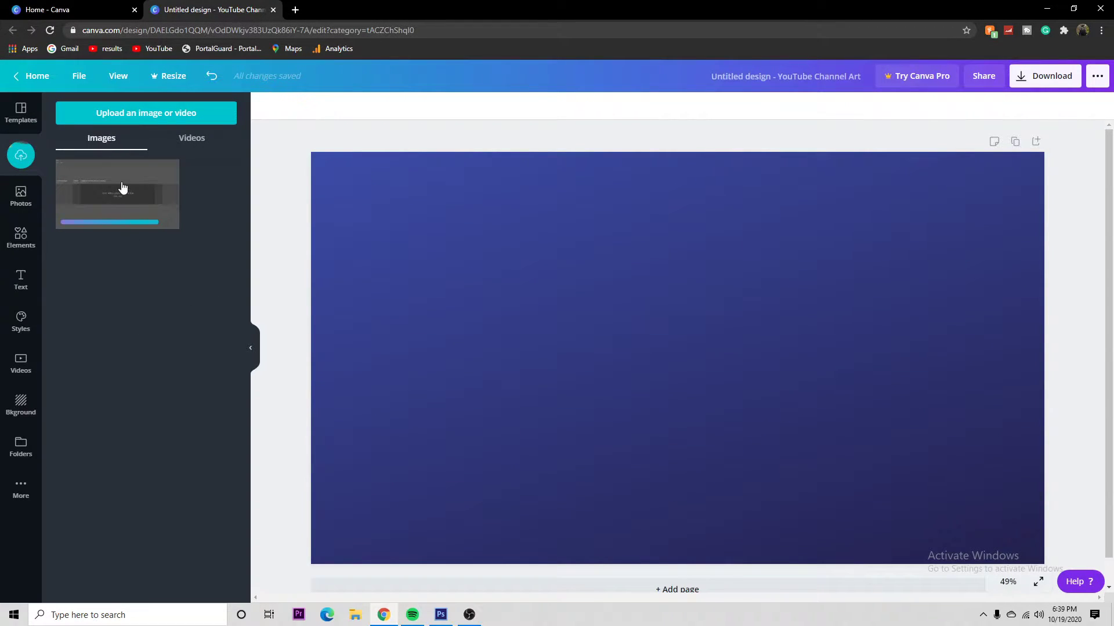
Place the uploaded safe-area template on the canvas so that it fills the whole page as the background
left_click_drag(119, 196, 449, 245)
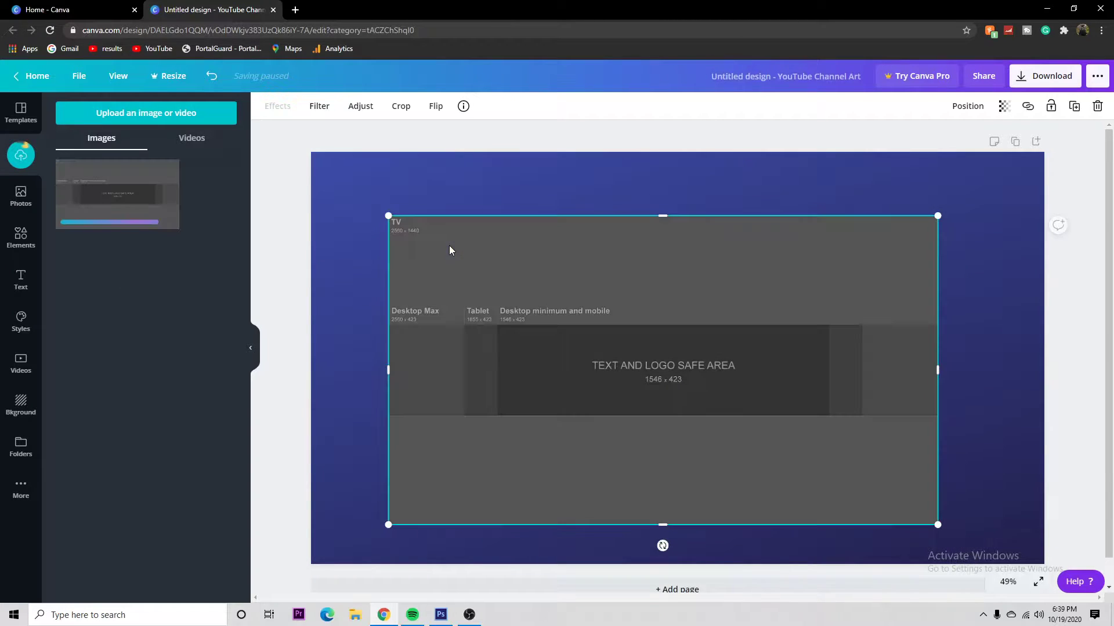
left_click_drag(388, 216, 336, 207)
left_click_drag(936, 504, 1044, 564)
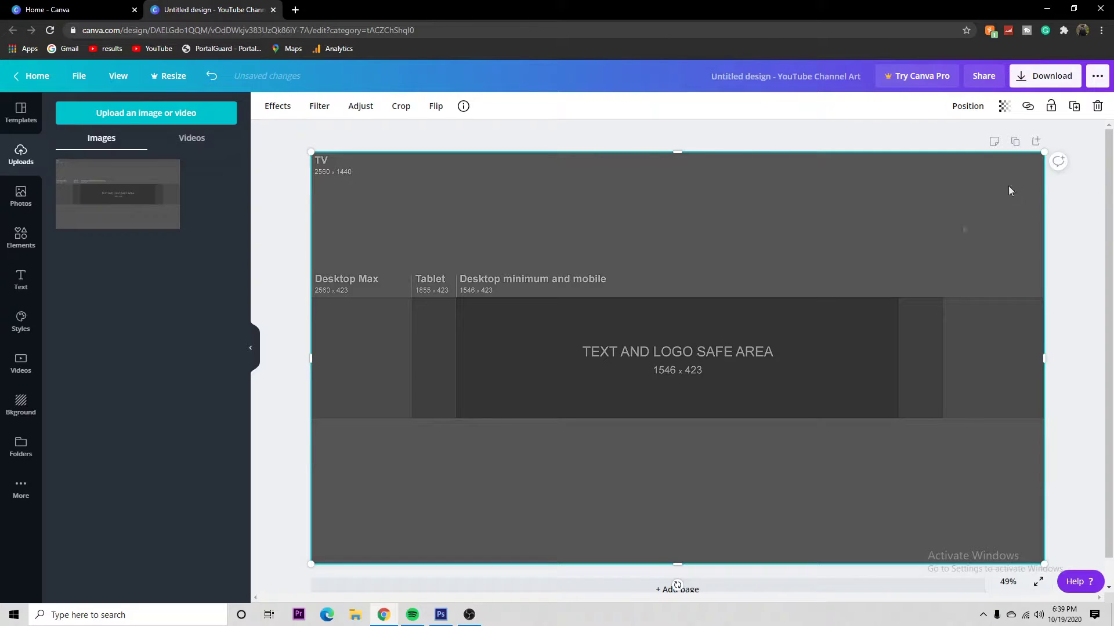
left_click(1050, 106)
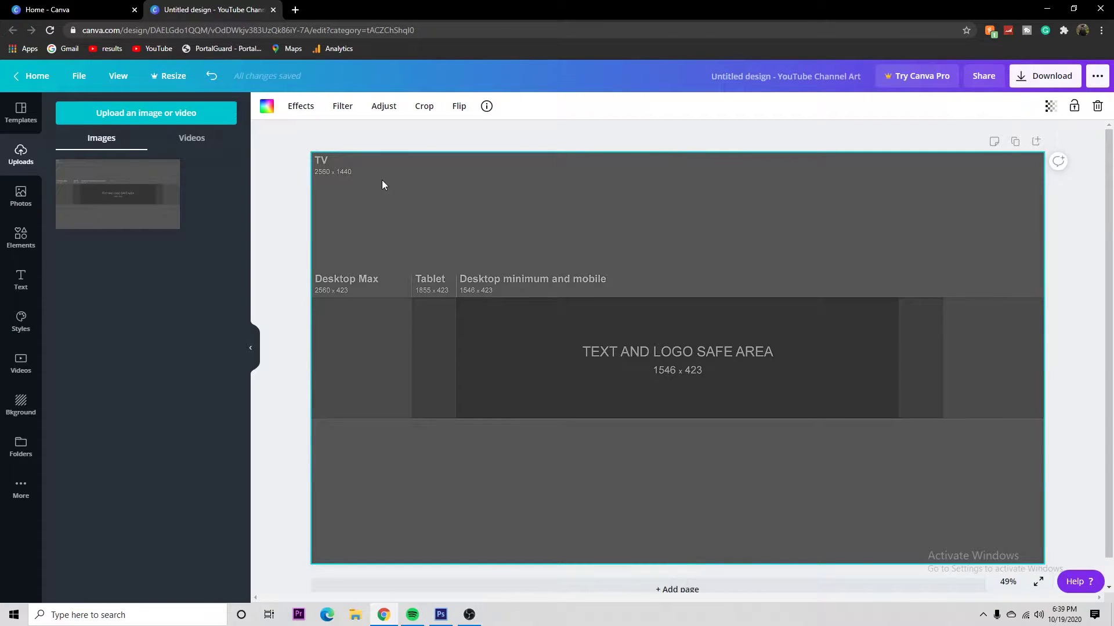
Set the transparency of the template background to 26
left_click(1050, 107)
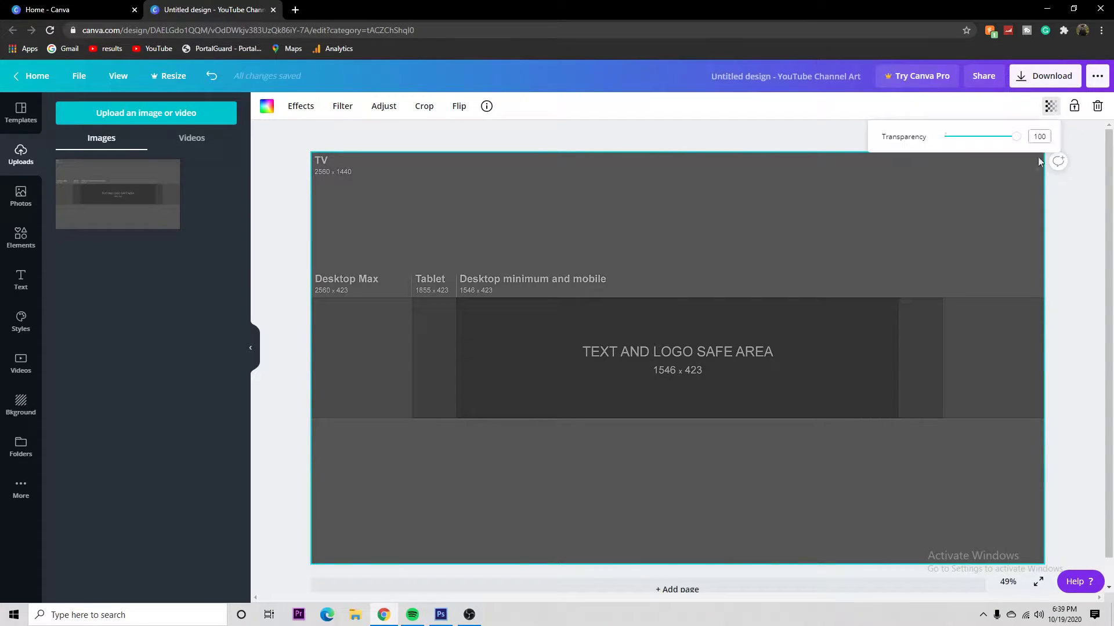
left_click_drag(1016, 142, 965, 139)
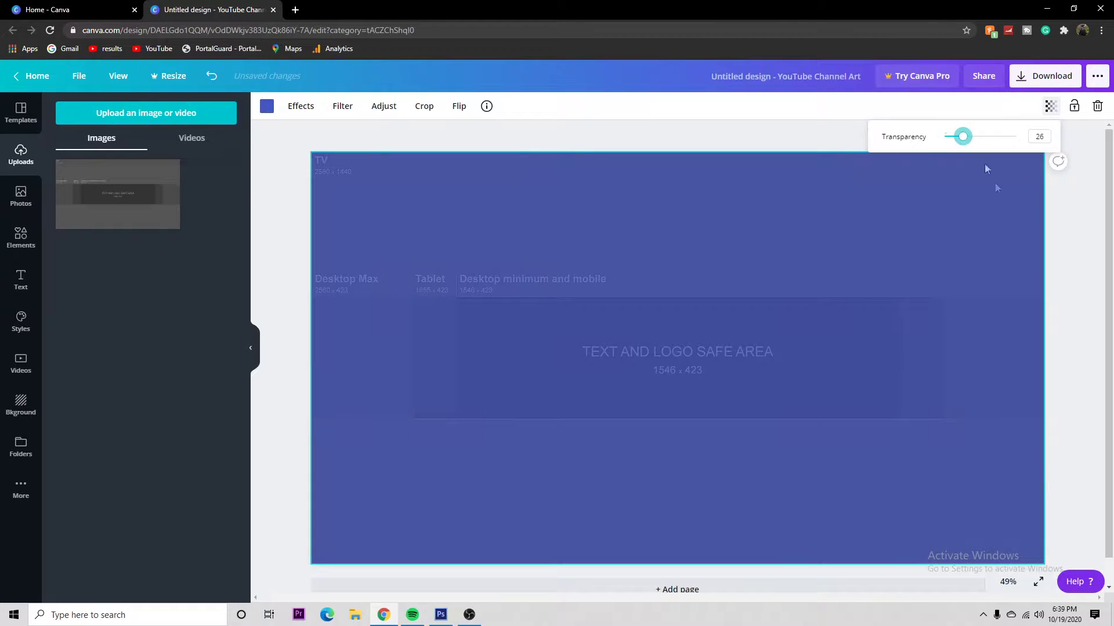
left_click(1080, 326)
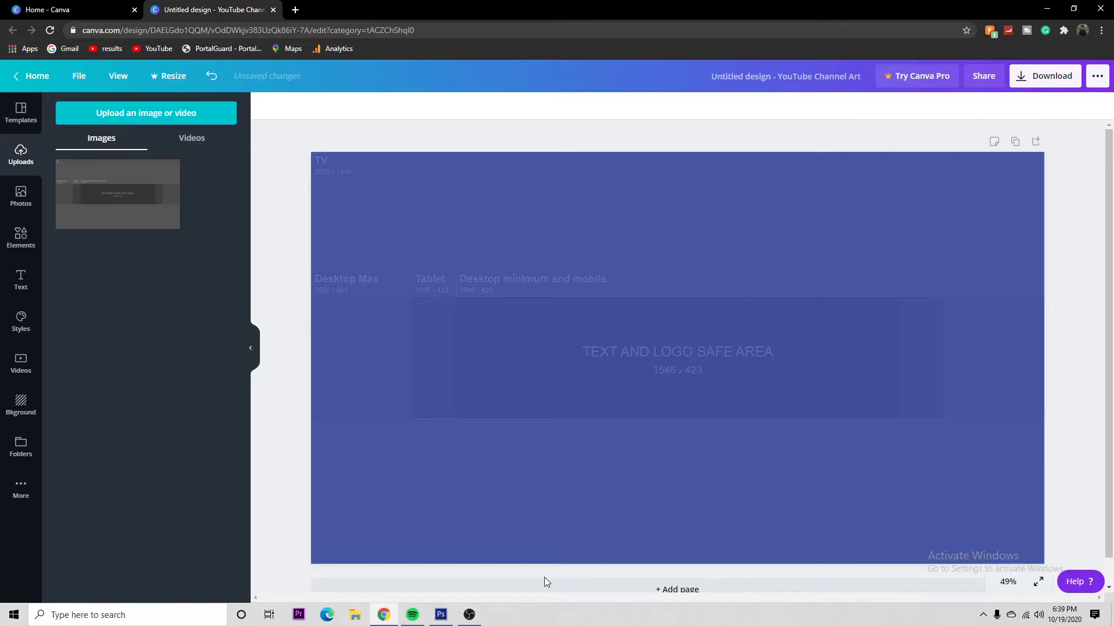
Search the text styles for "gaming", add the GAME ON text to the page and set its font size to 48
left_click(21, 279)
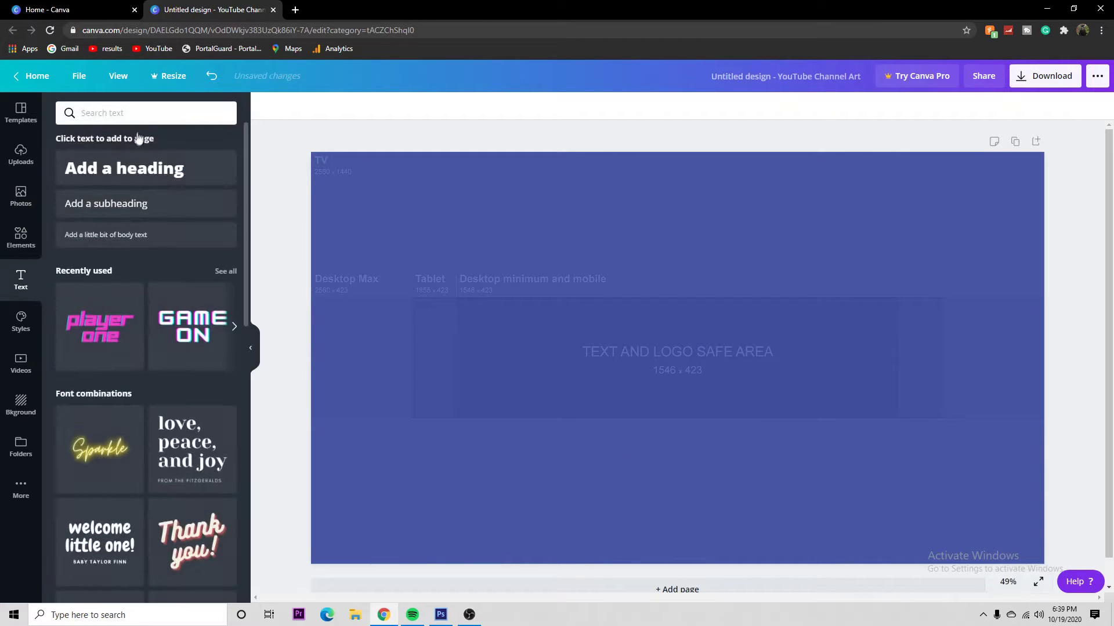
left_click(149, 114)
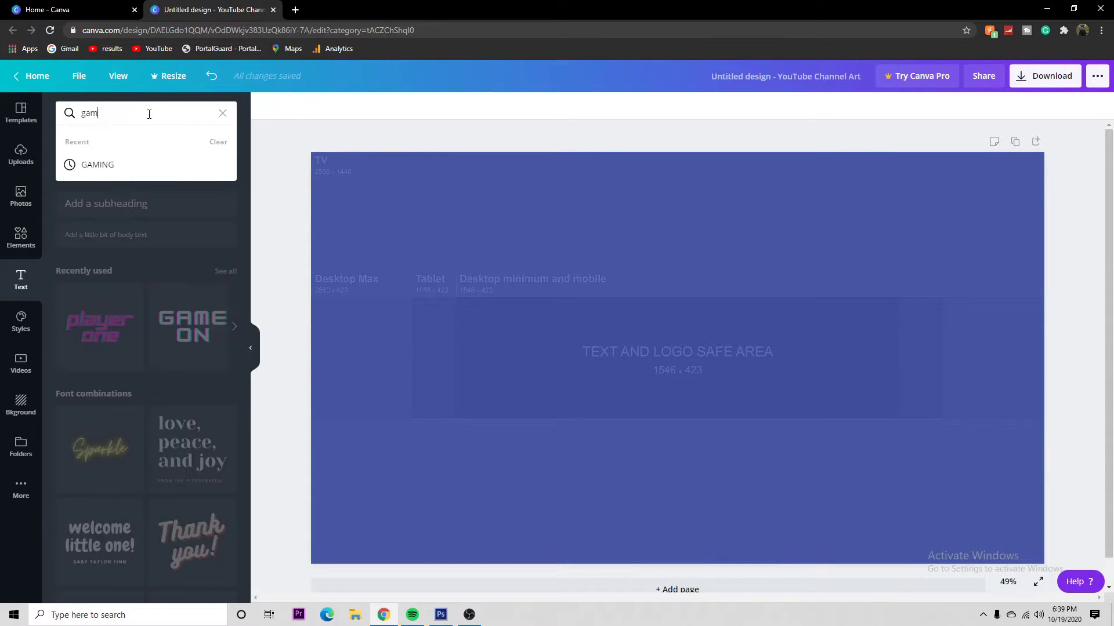
key("Return")
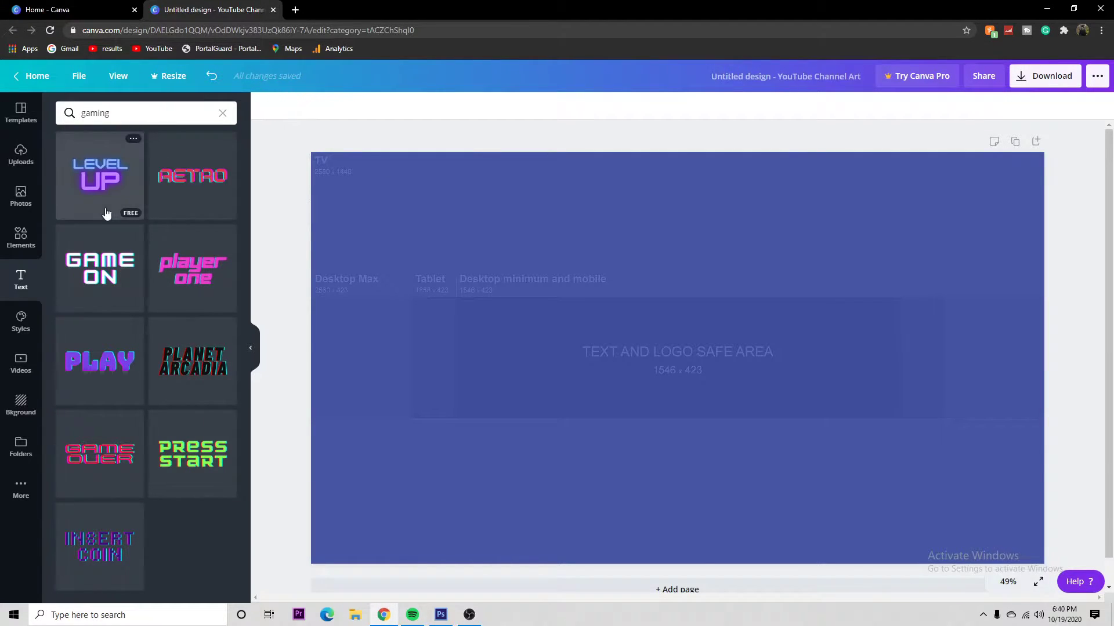
left_click(128, 267)
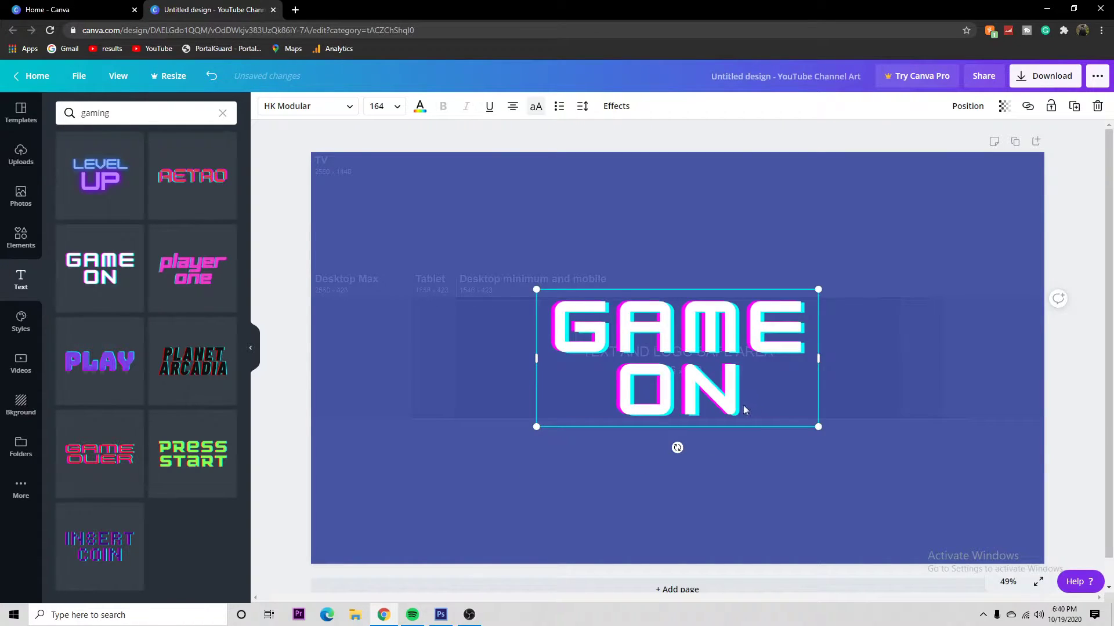
left_click(397, 107)
left_click(374, 438)
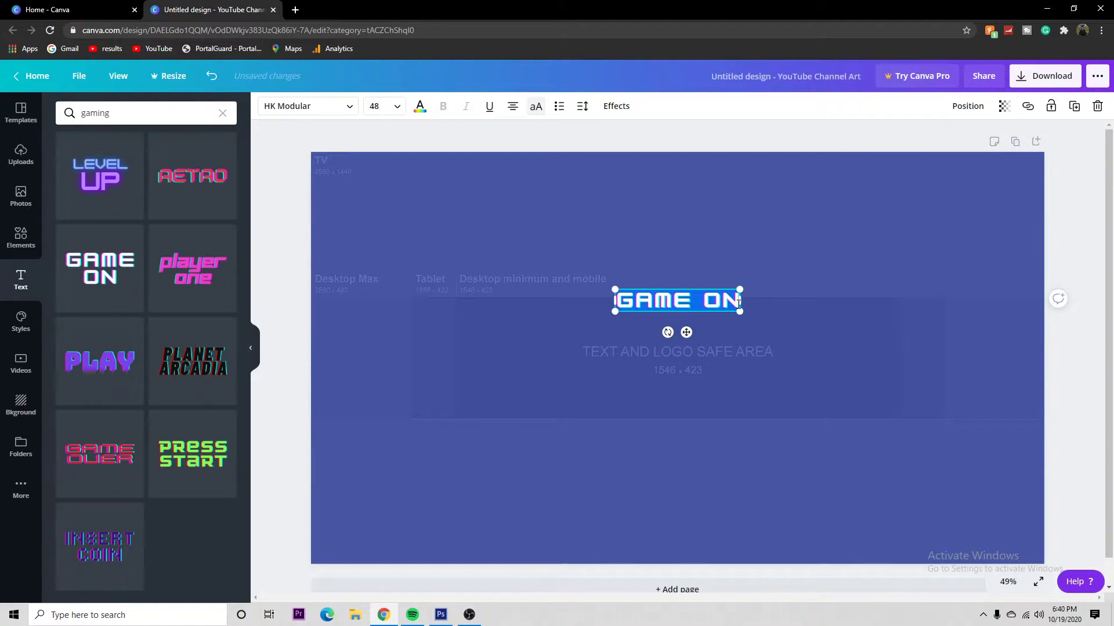
key("BackSpace")
type("COOL ")
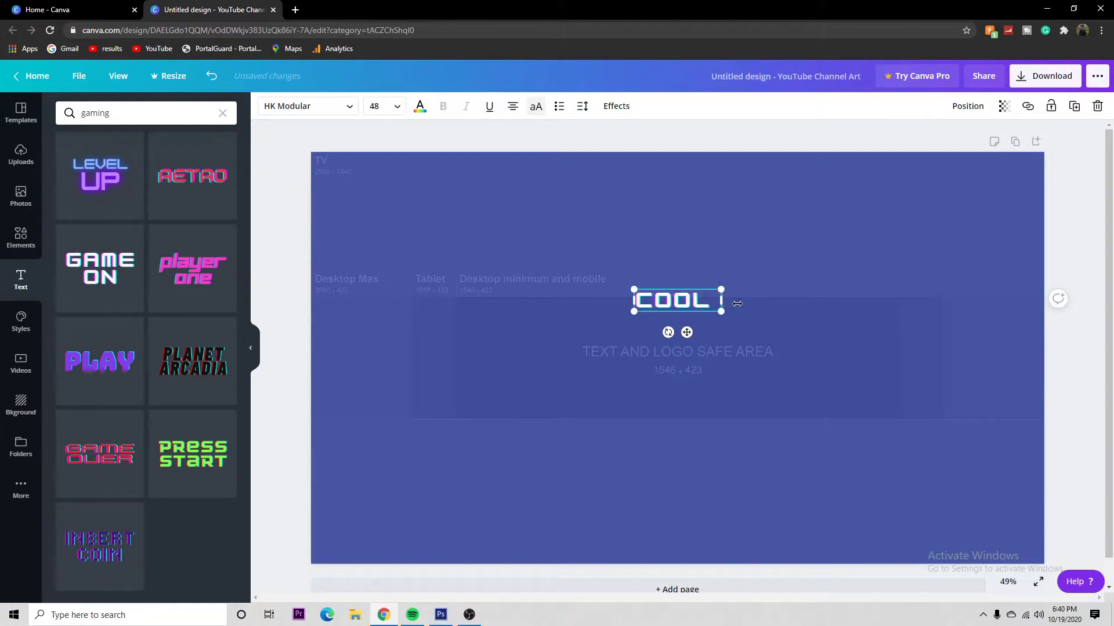
type("GUY GAMIN")
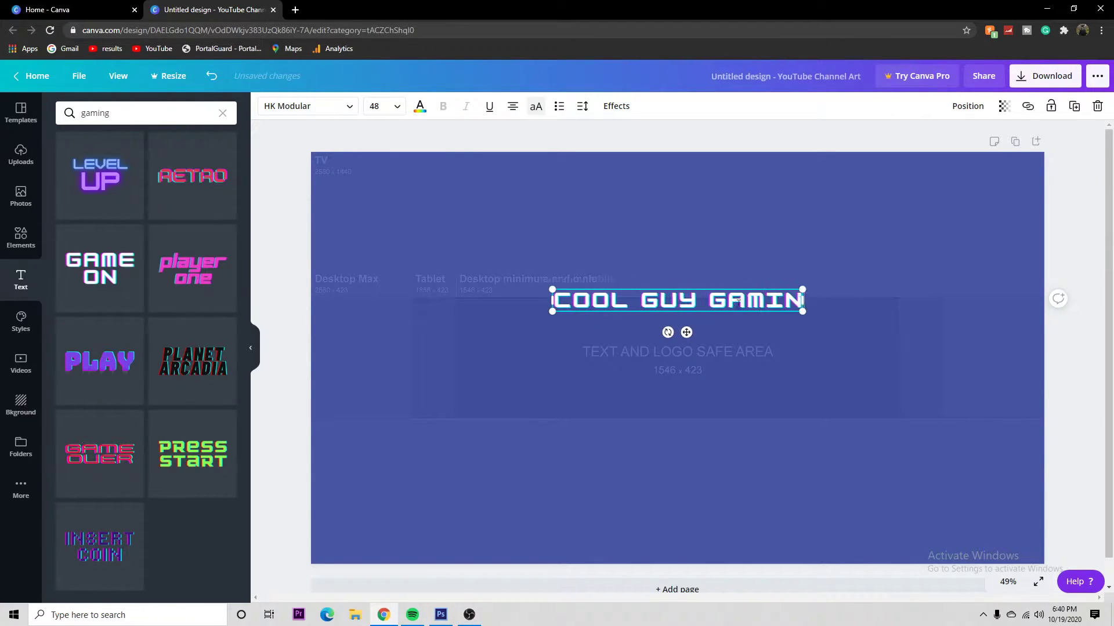
key("BackSpace")
key("BackSpace")
key("BackSpace")
key("BackSpace")
key("BackSpace")
key("BackSpace")
key("BackSpace")
key("BackSpace")
key("BackSpace")
key("BackSpace")
key("BackSpace")
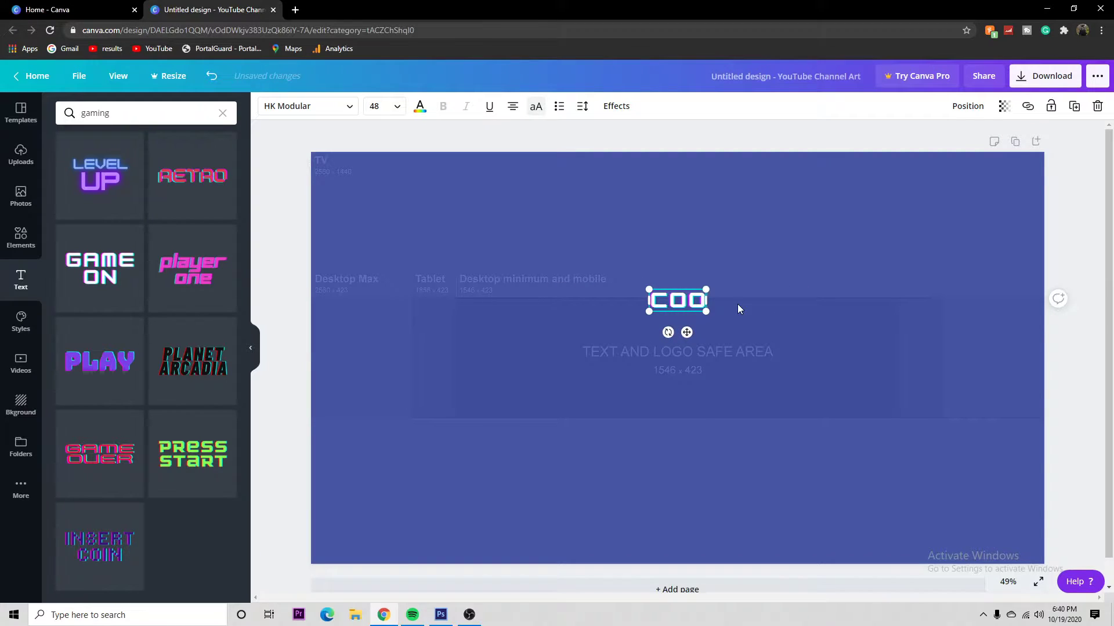
key("BackSpace")
key("BackSpace")
key("BackSpace")
Enter GAMING as the heading, enlarged to font size 114 and centred in the text and logo safe area
type("GAMING")
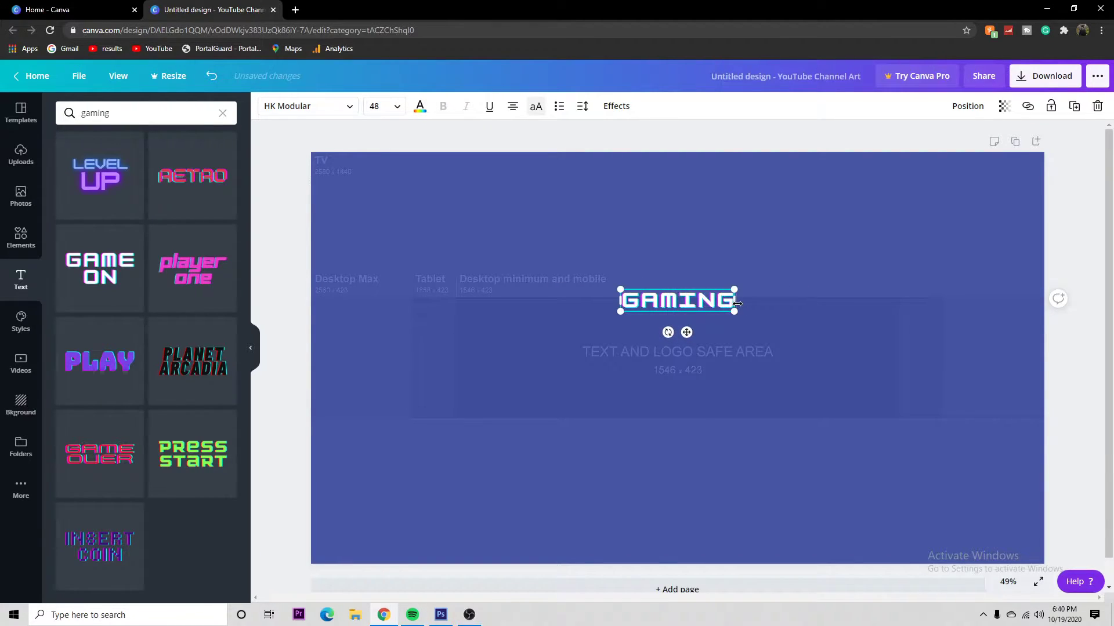
left_click_drag(735, 314, 887, 391)
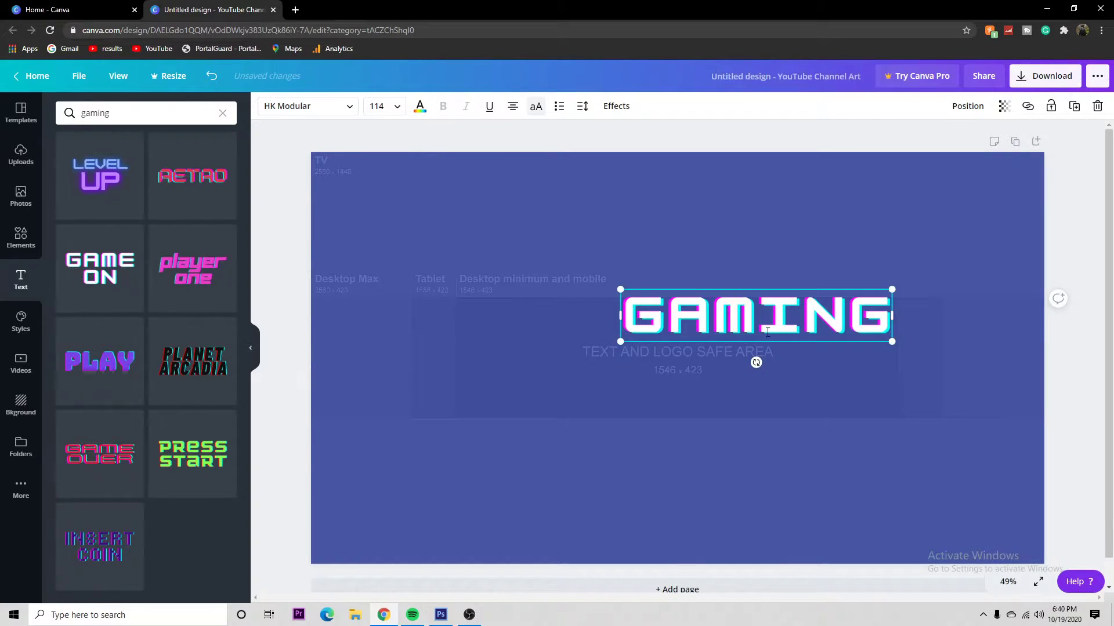
left_click(932, 369)
left_click_drag(784, 318, 705, 358)
left_click(842, 356)
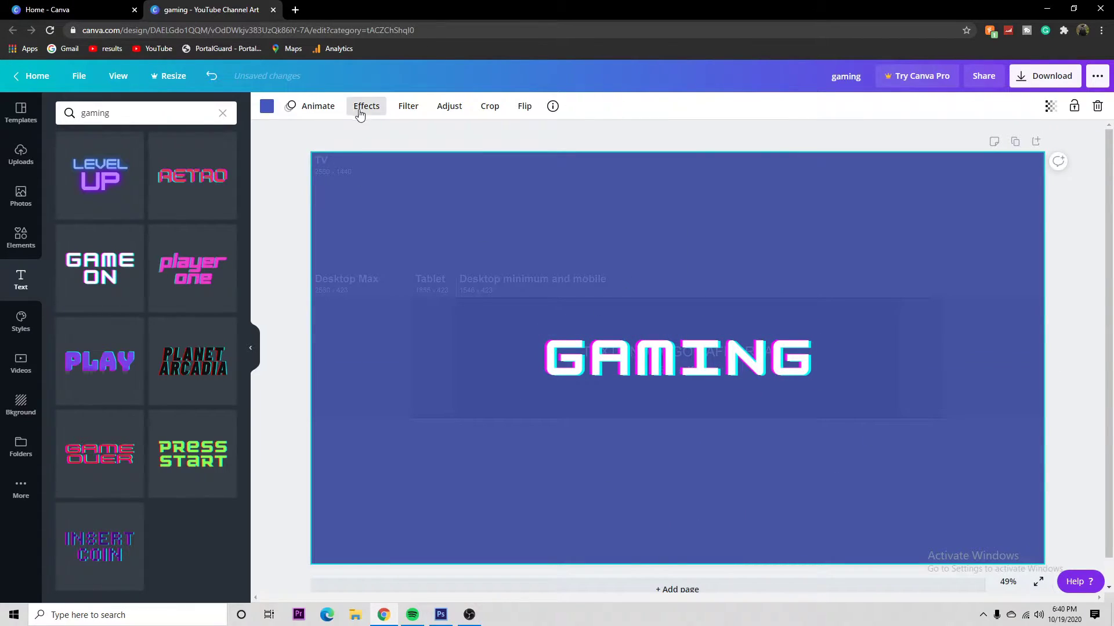
left_click(362, 108)
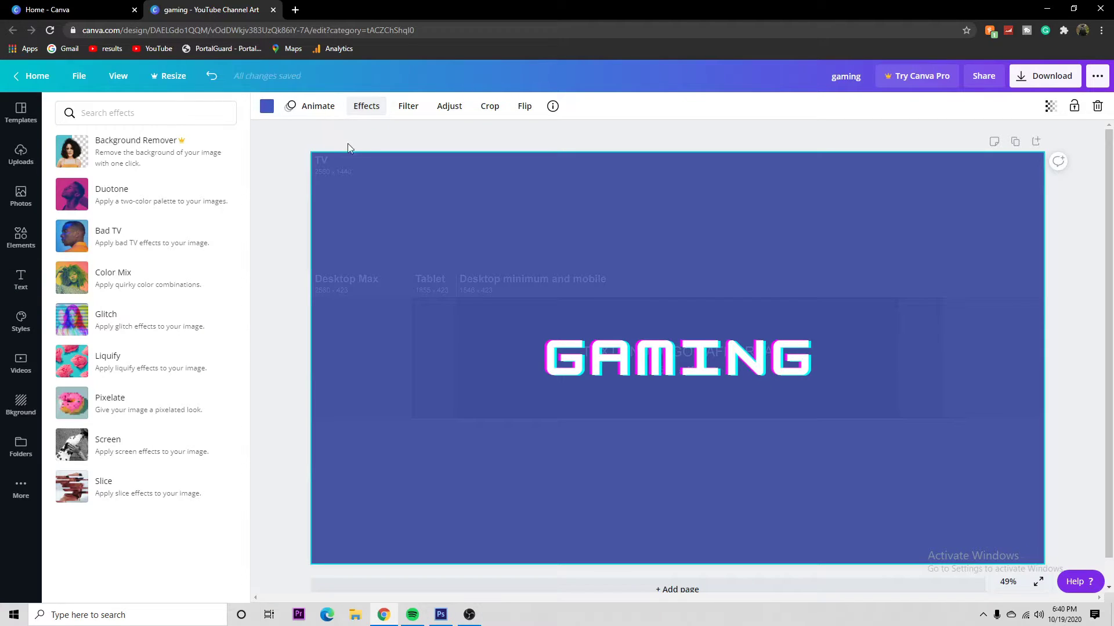
left_click(600, 370)
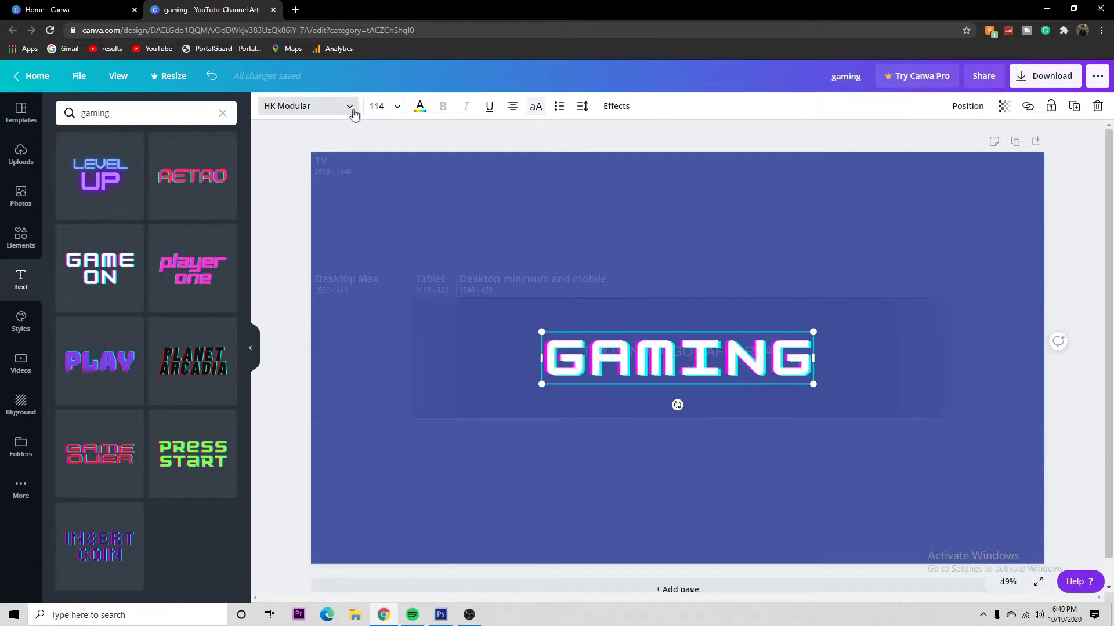
Adjust the GAMING heading's Glitch effect to offset 67 and direction -83, trying the cyan-red colours before returning to cyan-magenta
left_click(613, 108)
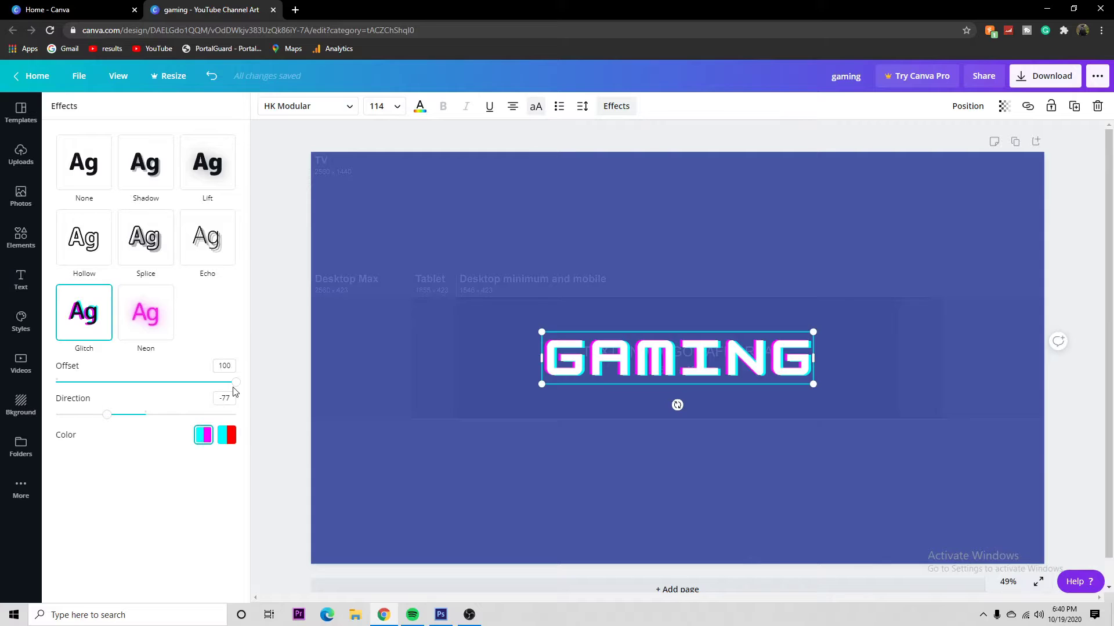
left_click_drag(238, 387, 177, 393)
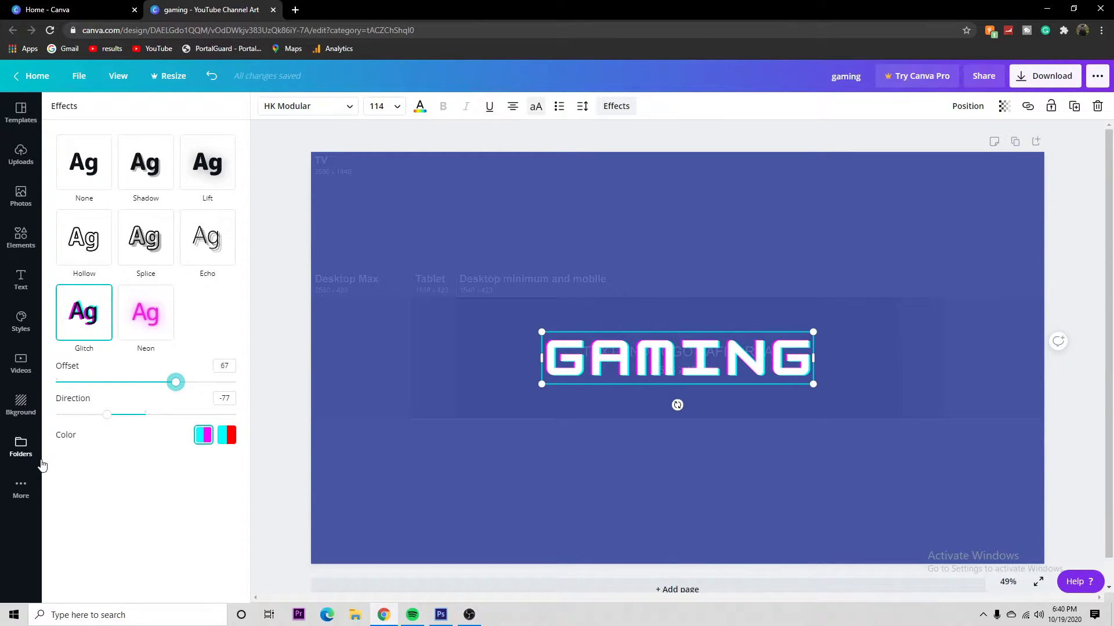
mouse_move(106, 419)
left_mouse_down()
mouse_move(176, 414)
mouse_move(85, 424)
mouse_move(107, 424)
left_mouse_up()
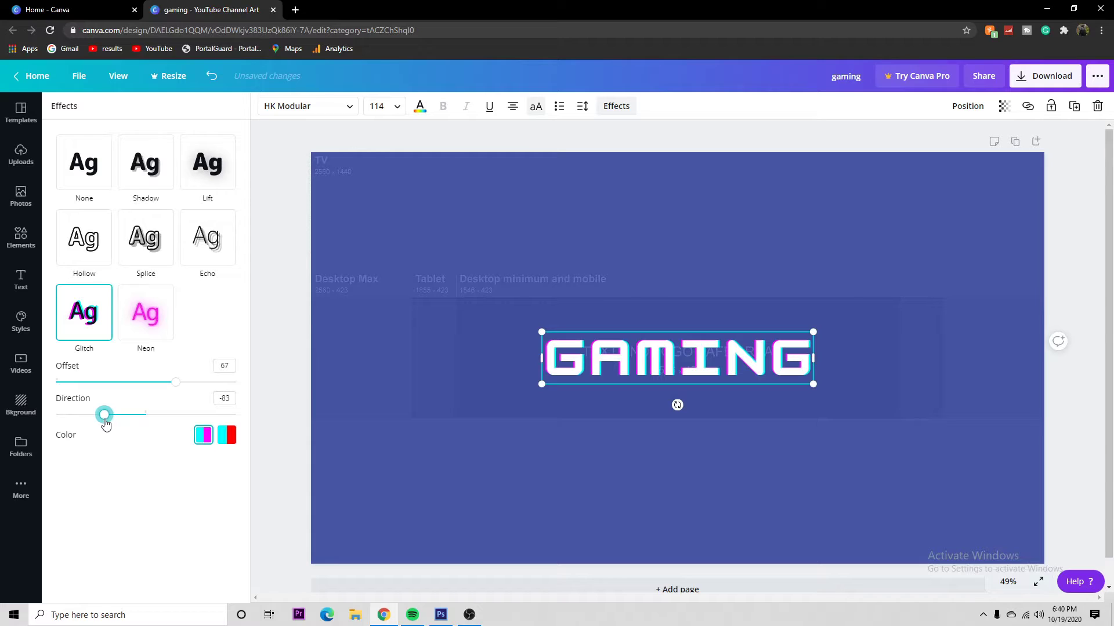
left_click(228, 439)
left_click(207, 438)
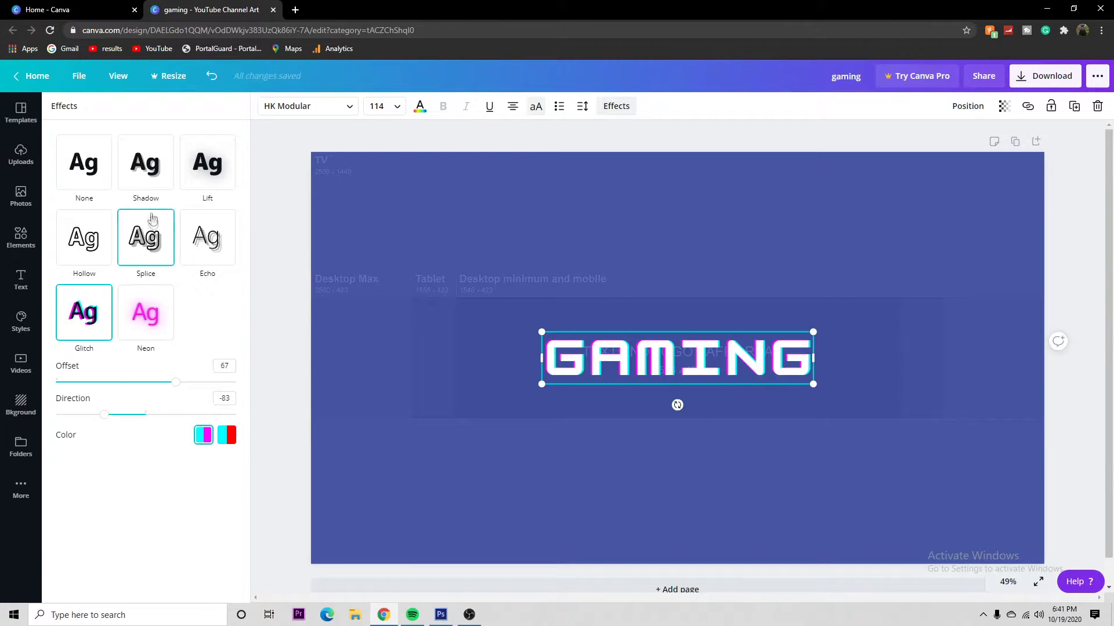
Try the Shadow, Lift and None effects on the GAMING heading, and reapply Glitch with an offset of 69
left_click(145, 183)
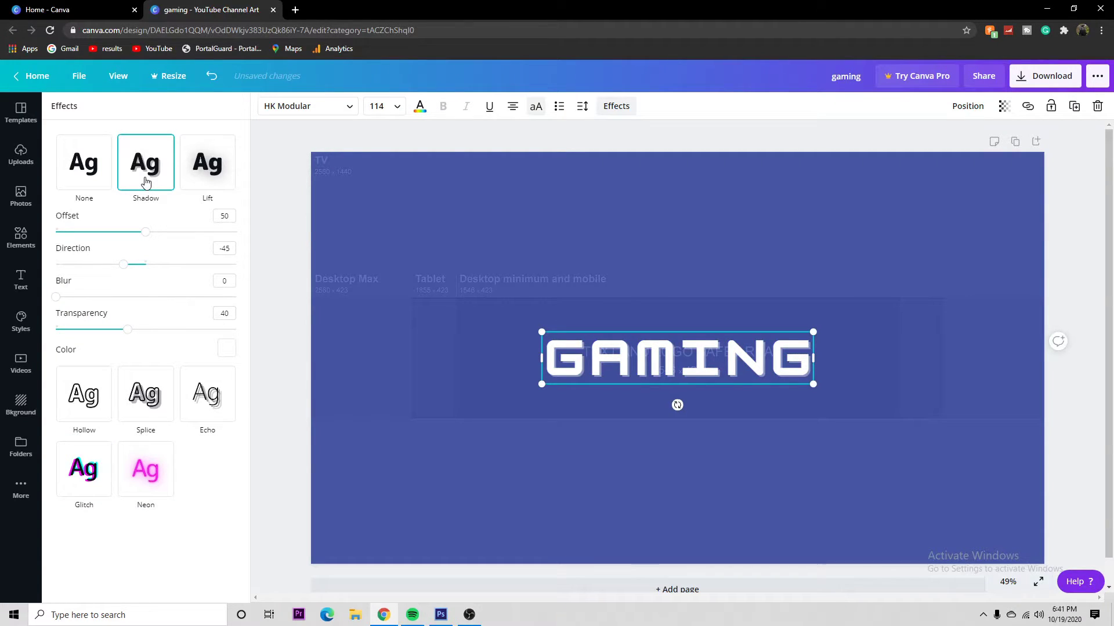
left_click(196, 174)
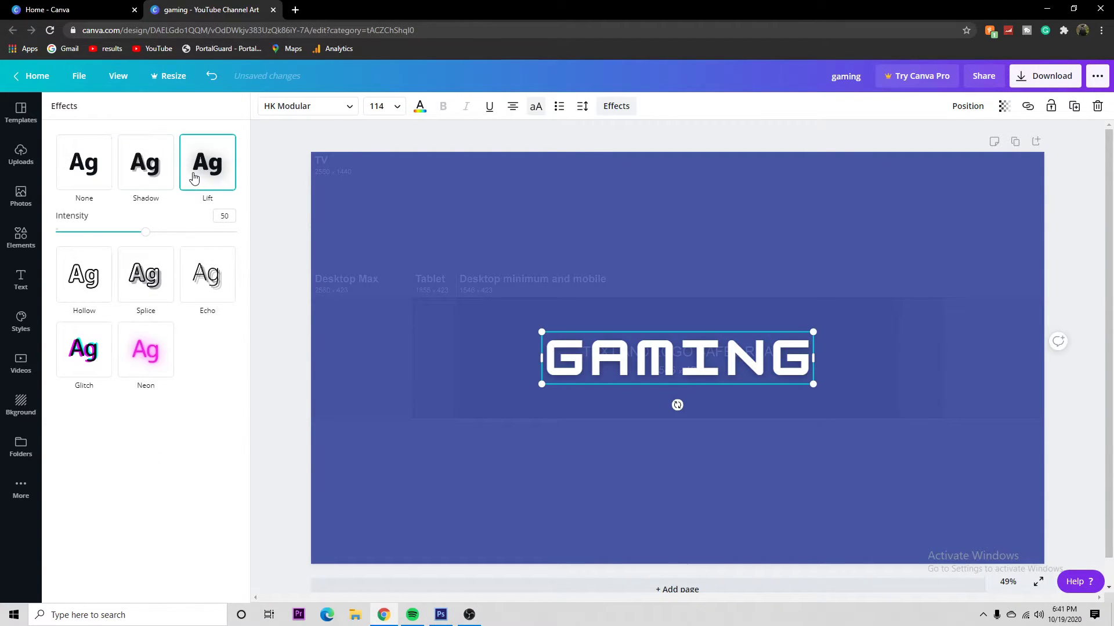
left_click(81, 180)
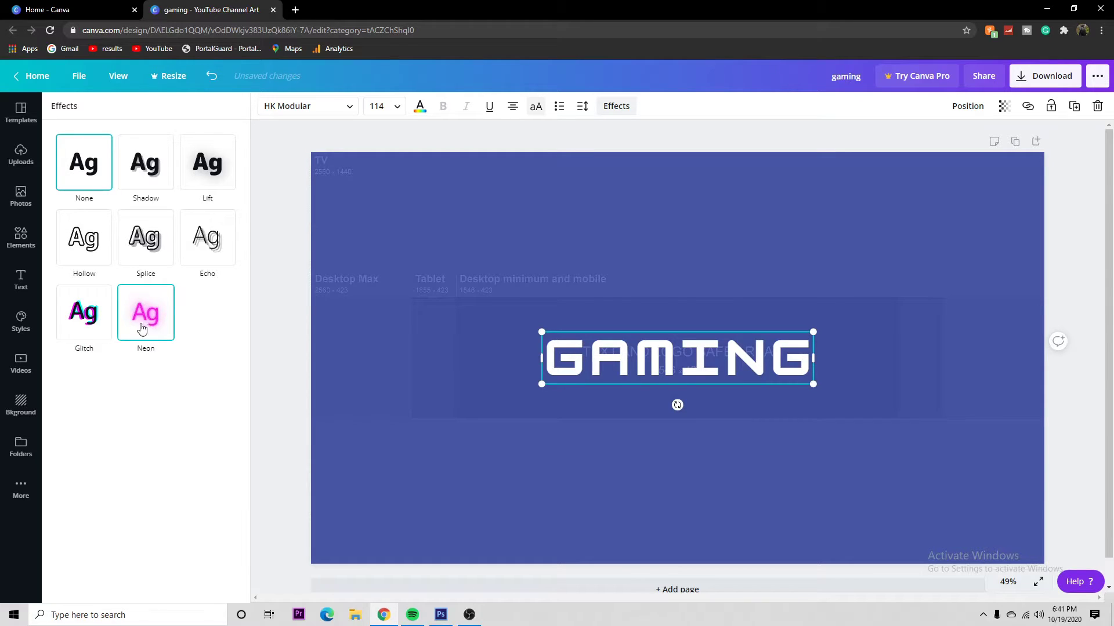
left_click(108, 323)
left_click_drag(115, 385, 178, 384)
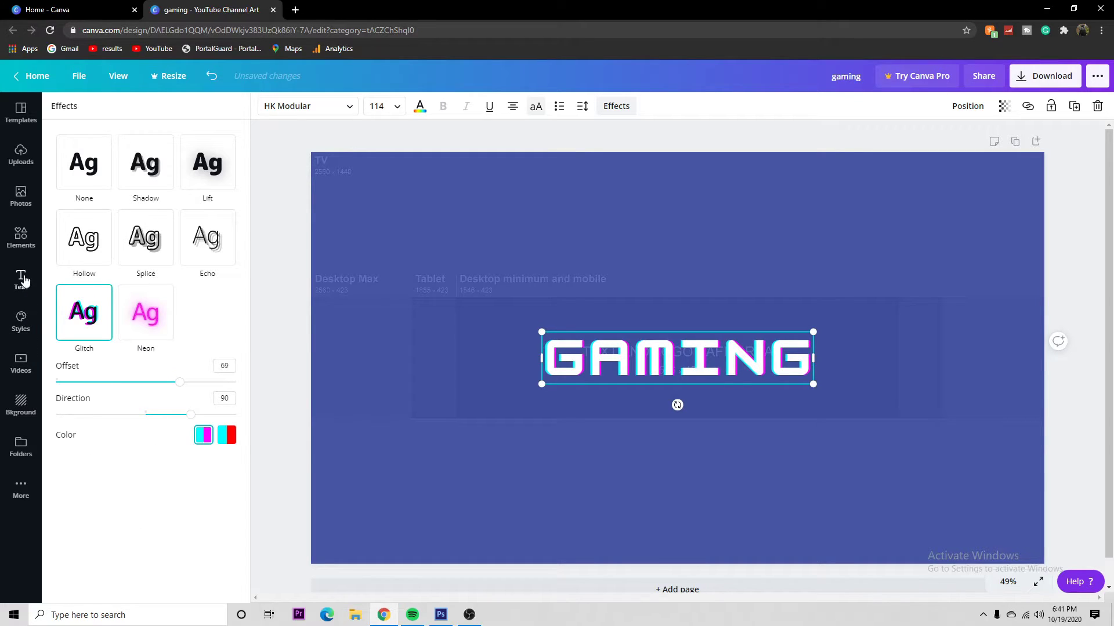
Add the recently used pink-and-blue laptop graphic, enlarge it to most of the page height and centre it behind the GAMING heading
left_click(26, 247)
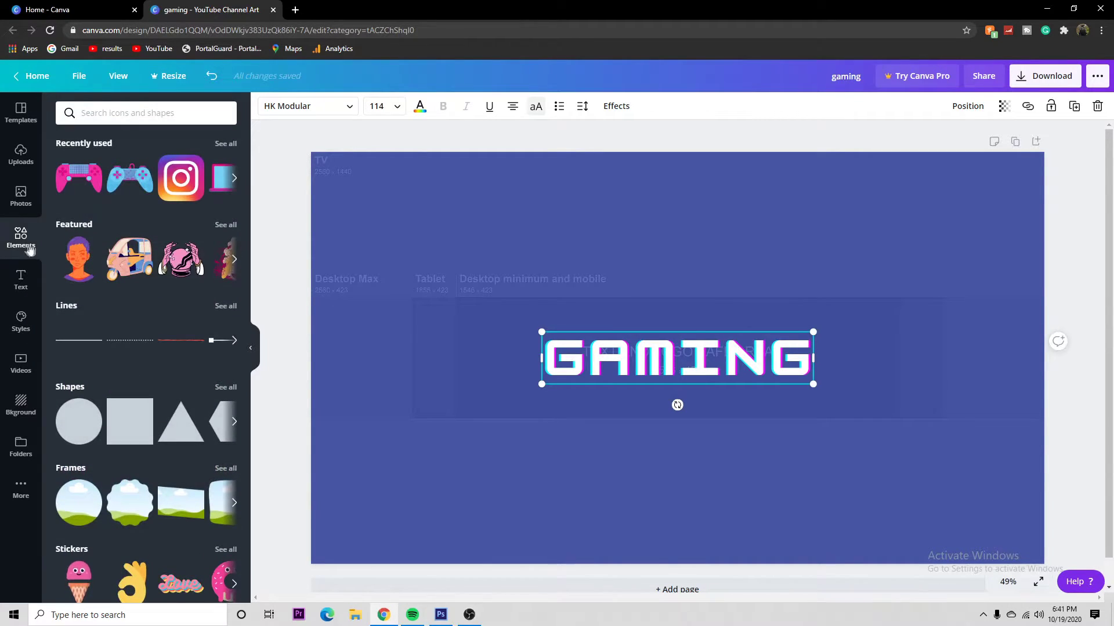
left_click(234, 179)
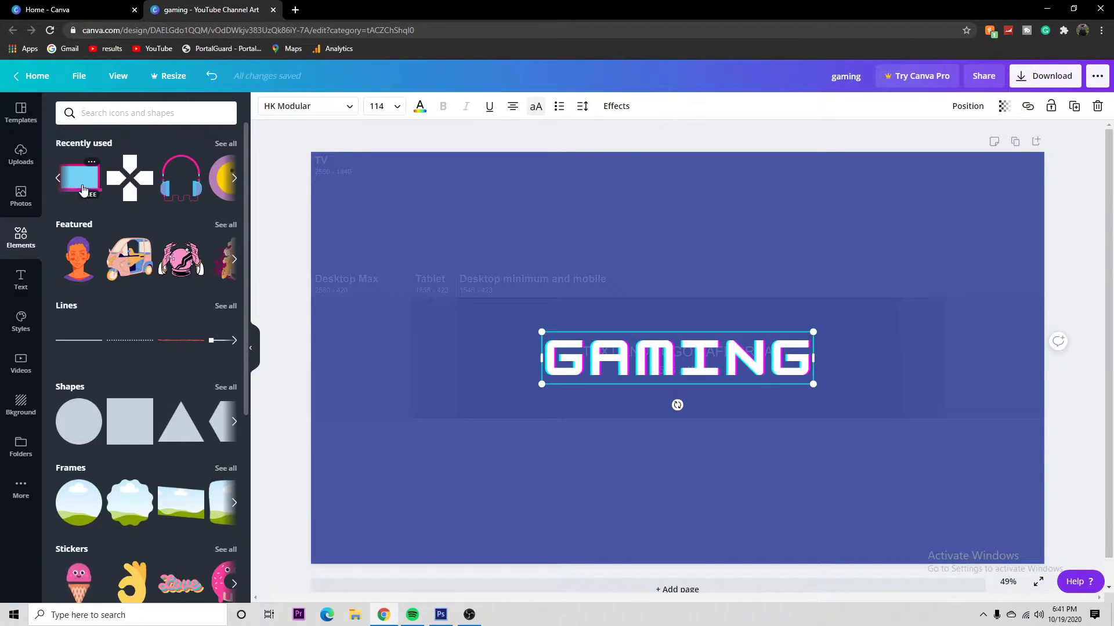
left_click(83, 190)
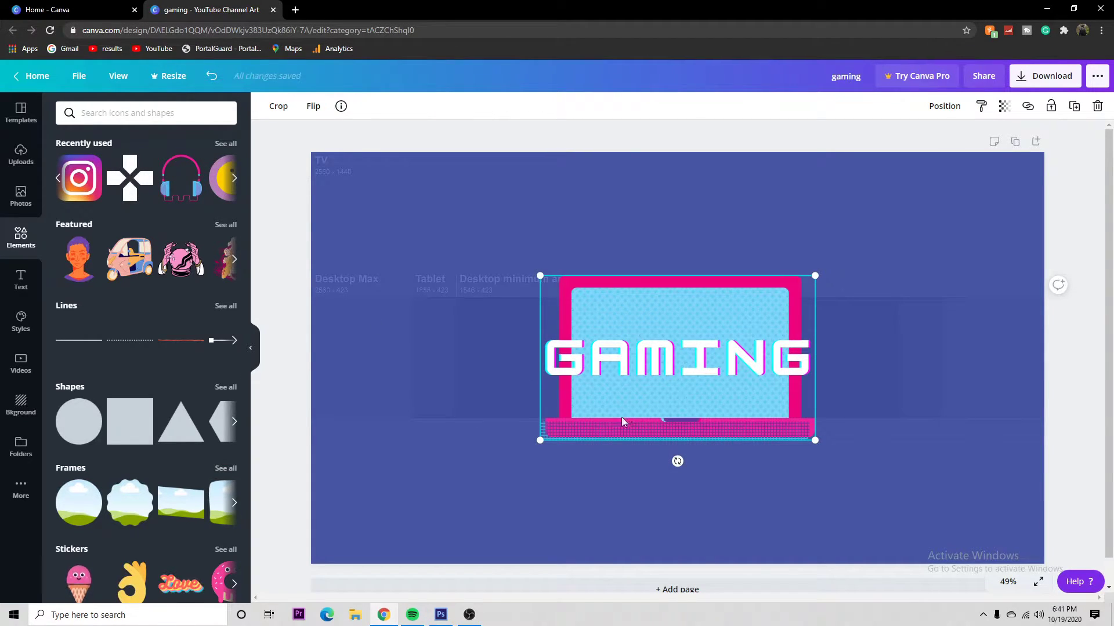
left_click_drag(523, 438, 487, 462)
left_click_drag(827, 474, 946, 539)
left_click_drag(859, 499, 773, 453)
left_click_drag(861, 494, 957, 551)
left_click_drag(895, 504, 859, 488)
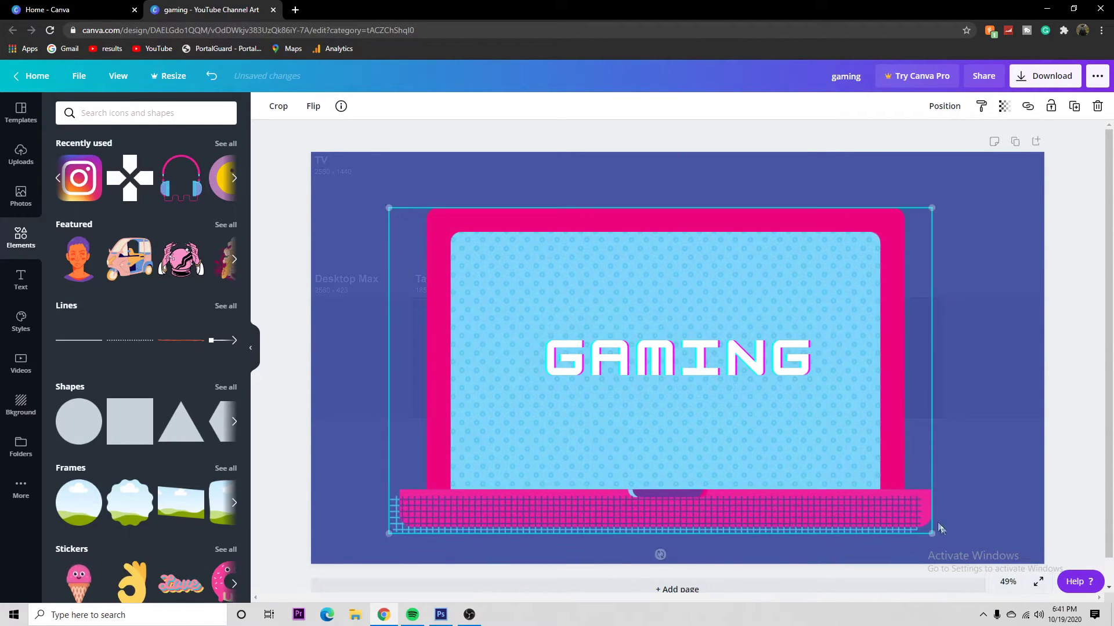
left_click_drag(936, 535, 956, 549)
left_click_drag(904, 503, 923, 489)
left_click(1072, 430)
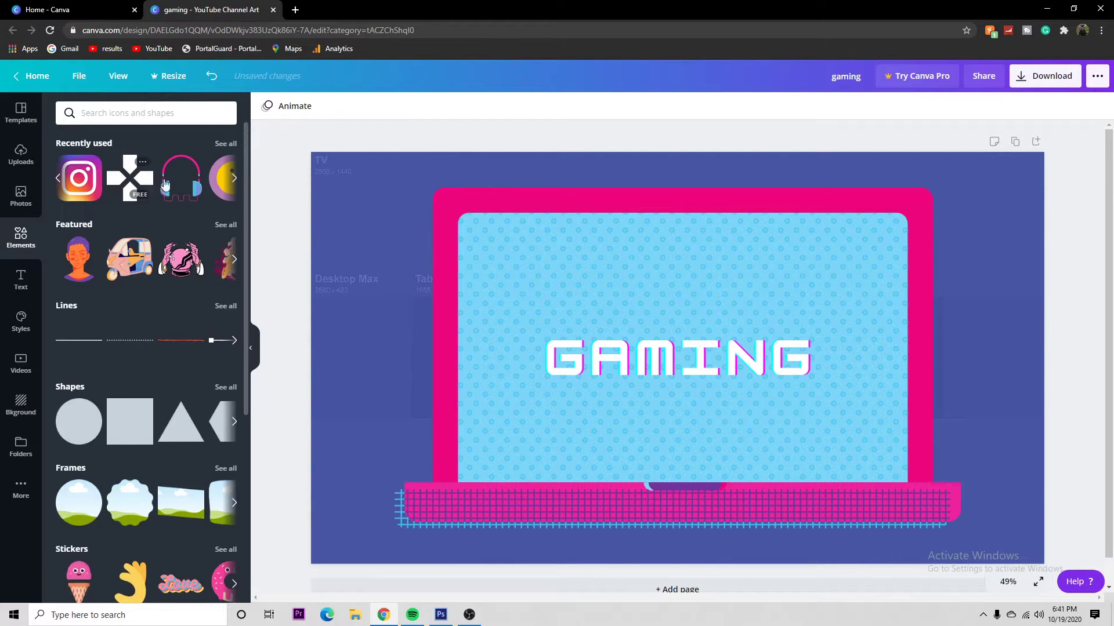
Search the elements for "controller" and delete the laptop graphic from the page
left_click(161, 113)
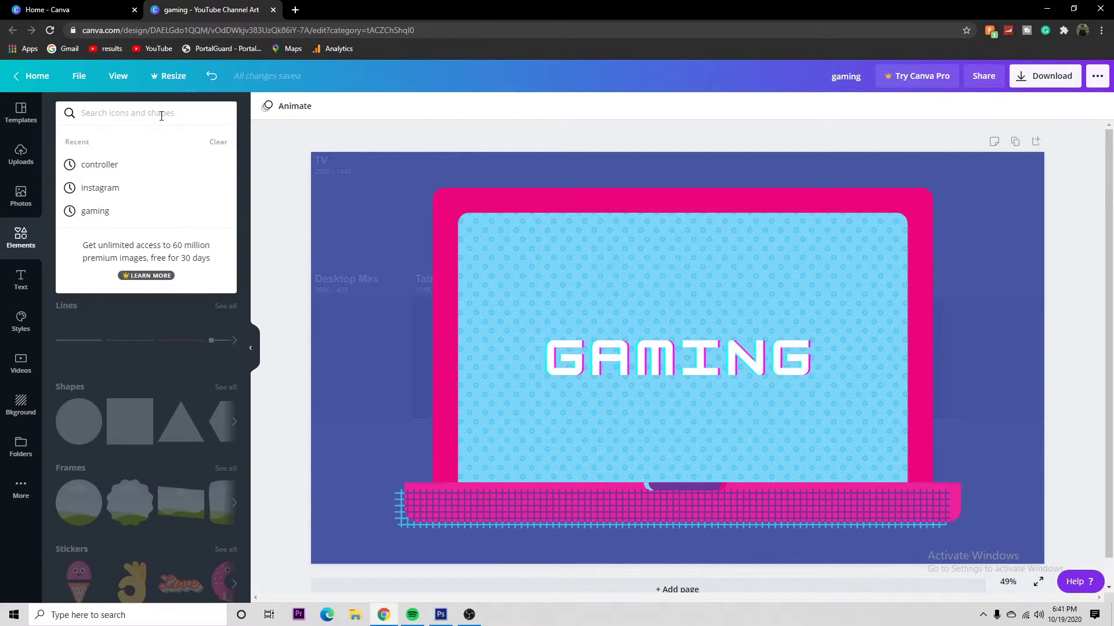
left_click(155, 165)
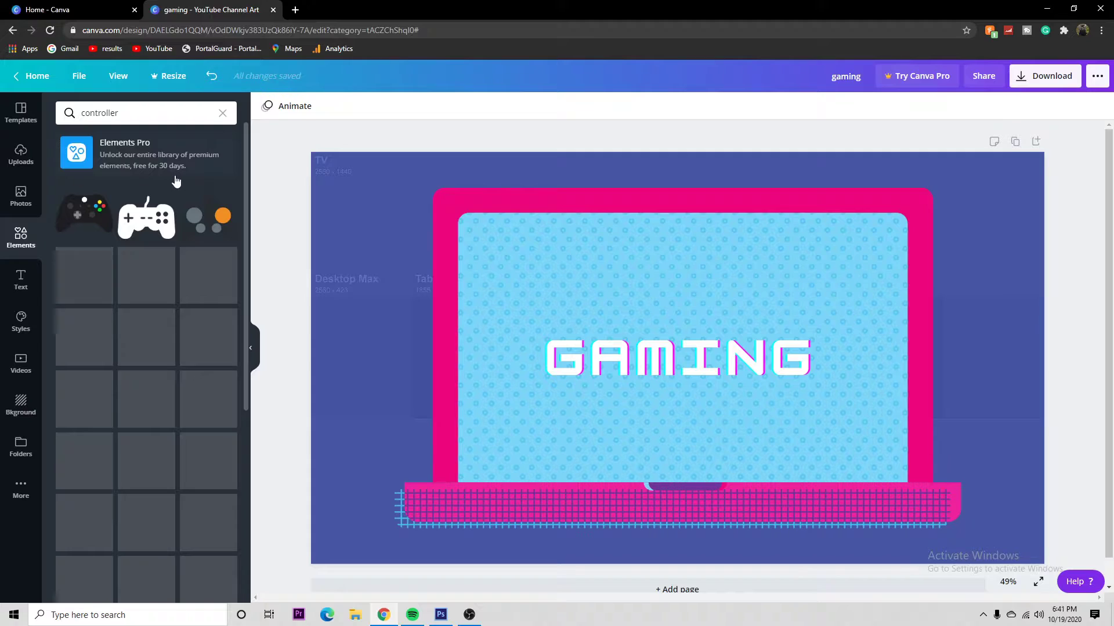
scroll(174, 290, "down", 5)
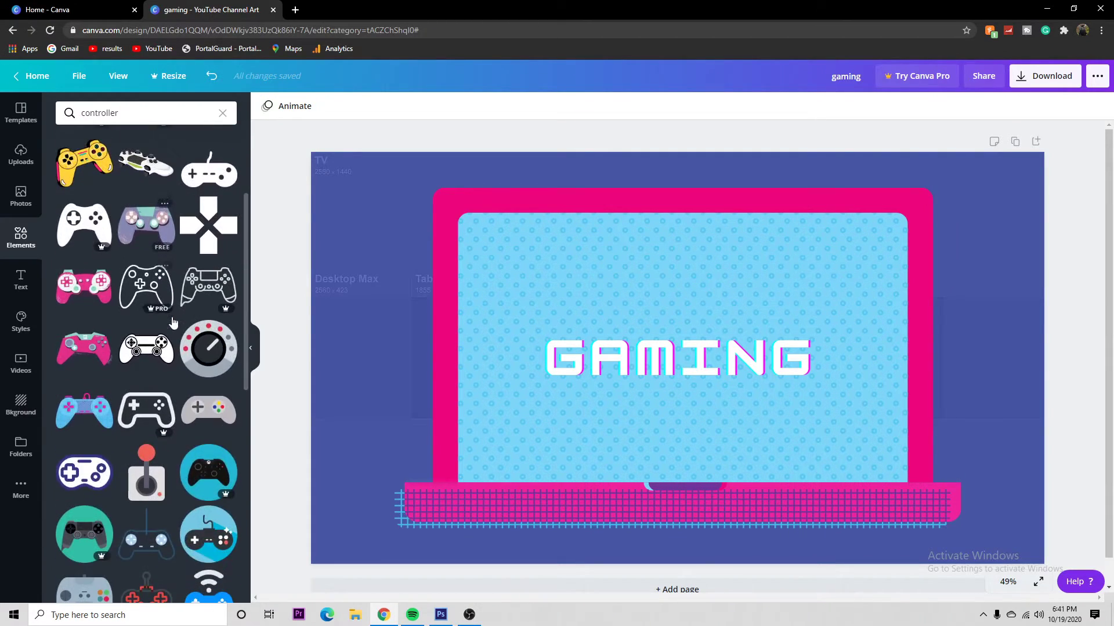
scroll(172, 321, "down", 7)
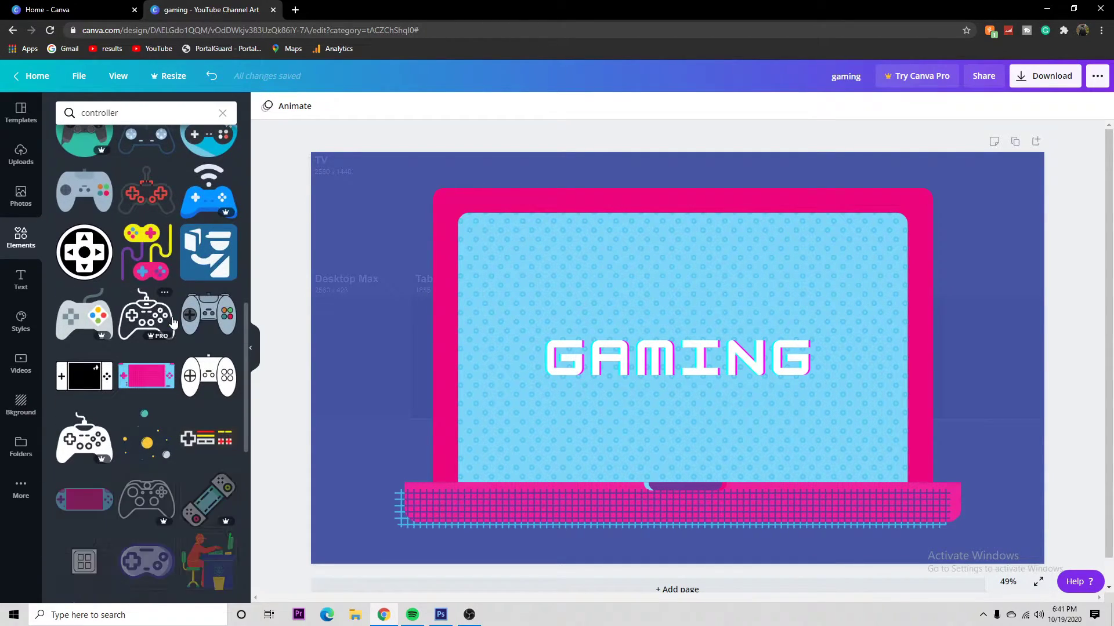
left_click(572, 480)
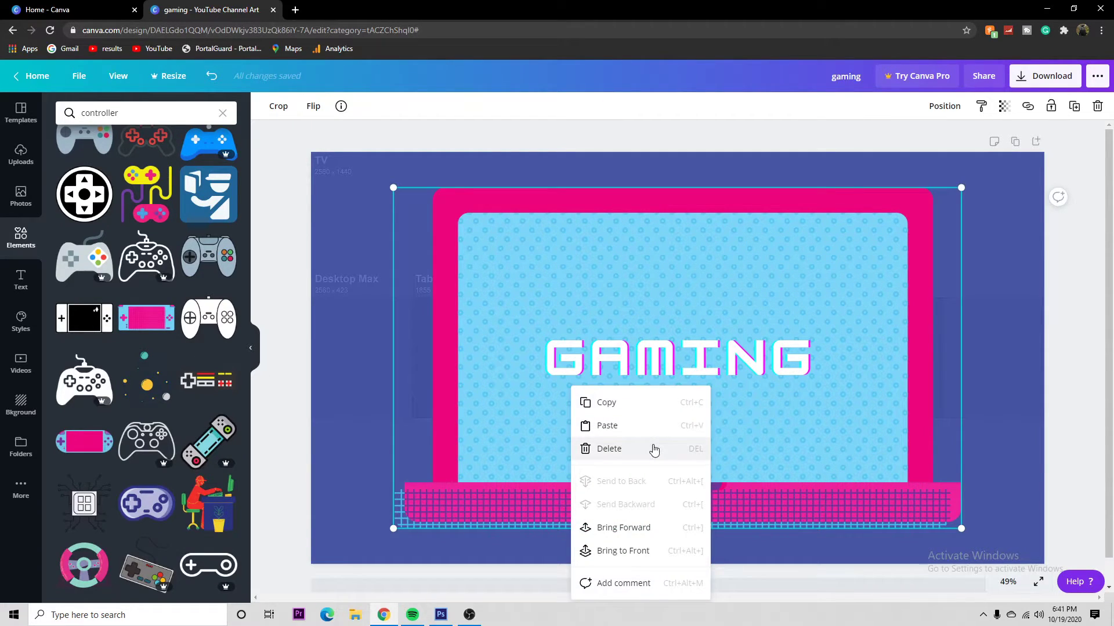
left_click(653, 449)
Add the blue handheld console with the pink screen, enlarge it to the full page width and centre it behind the GAMING heading
left_click(146, 318)
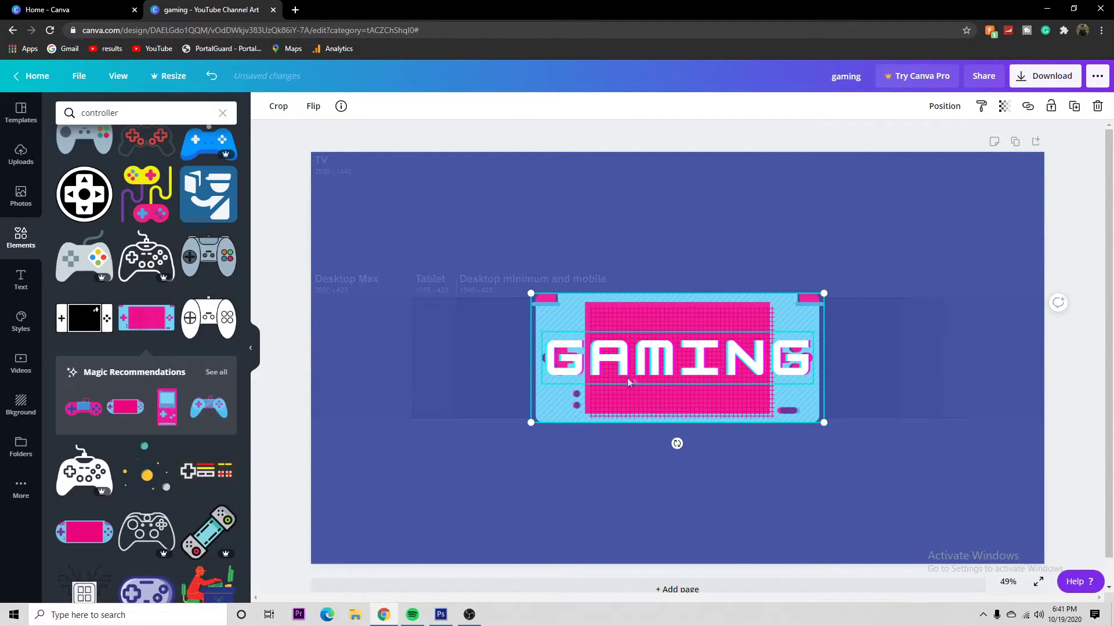
left_click_drag(531, 422, 445, 460)
left_click_drag(830, 458, 843, 418)
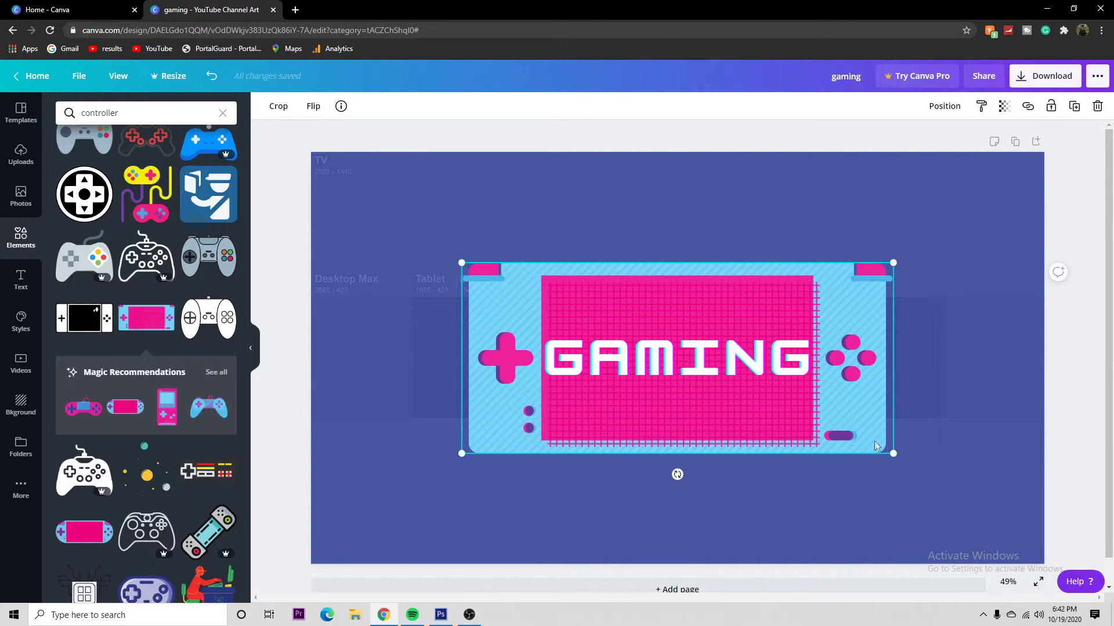
left_click_drag(891, 454, 1059, 526)
left_click_drag(451, 537, 393, 559)
left_click_drag(584, 493, 530, 445)
left_click_drag(1006, 505, 1044, 520)
left_click_drag(345, 522, 310, 536)
mouse_move(556, 486)
left_mouse_down()
mouse_move(552, 472)
mouse_move(561, 478)
mouse_move(547, 478)
mouse_move(558, 477)
left_mouse_up()
left_click(1073, 334)
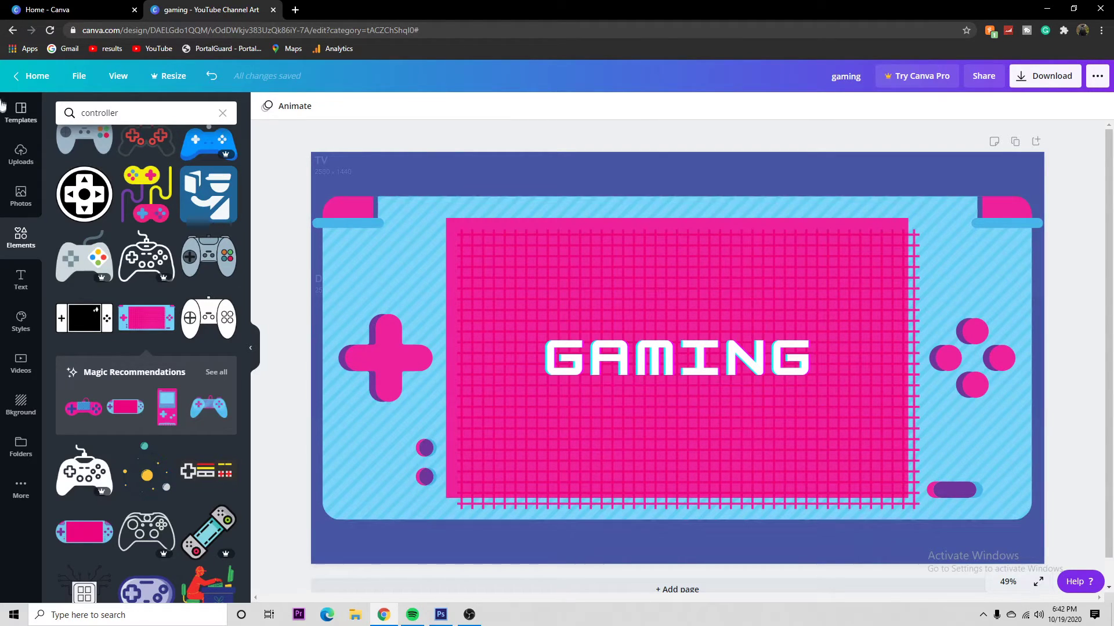
Search the elements for "GAMING" in place of the controller search
scroll(141, 176, "up", 10)
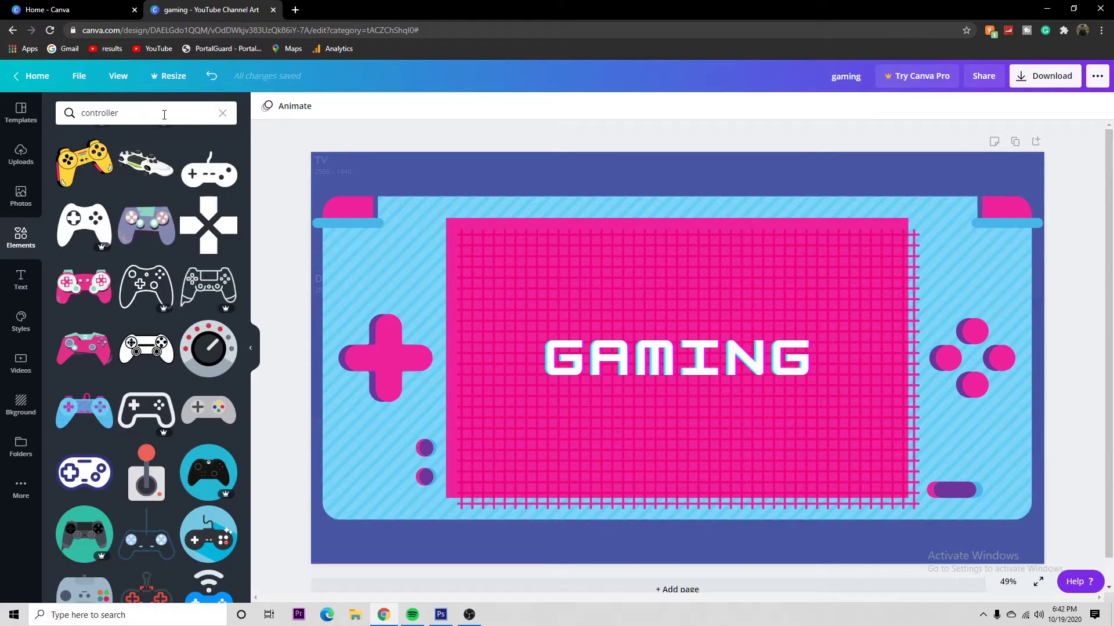
scroll(145, 174, "up", 3)
left_click(64, 106)
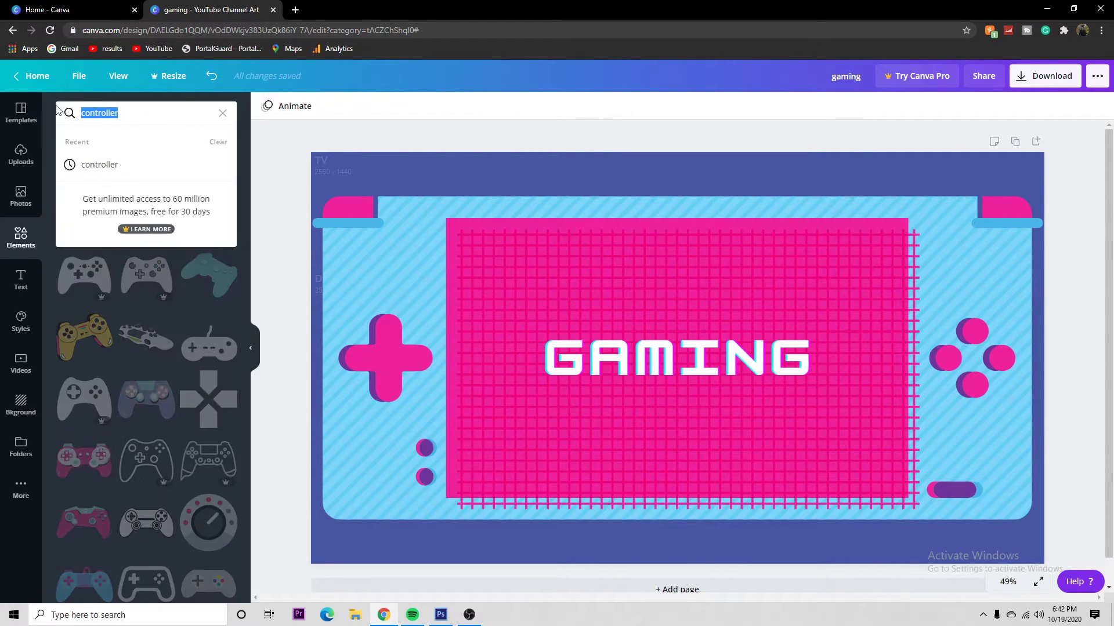
type("GAMING")
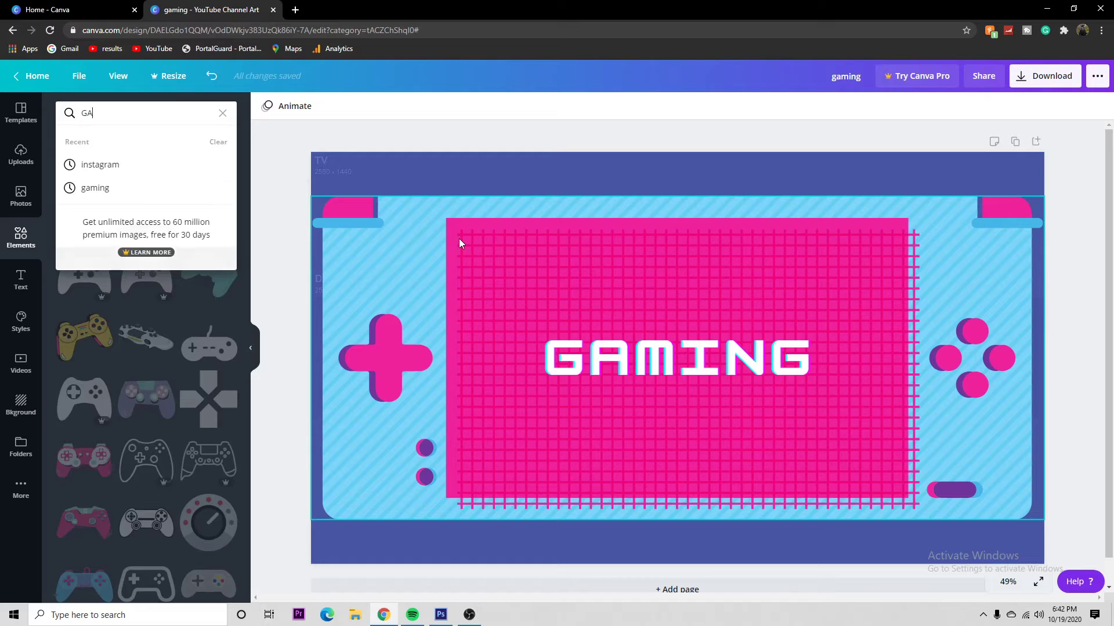
key("Return")
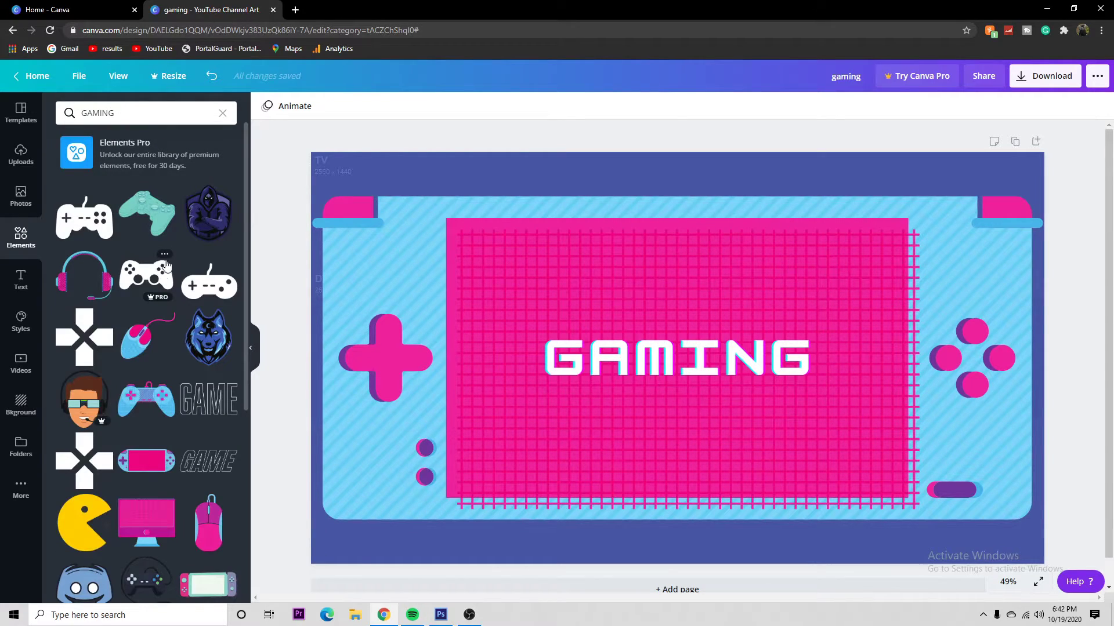
Add the yellow Pac-Man graphic, shrink it to slightly taller than the heading and place it just left of GAMING
scroll(164, 271, "down", 3)
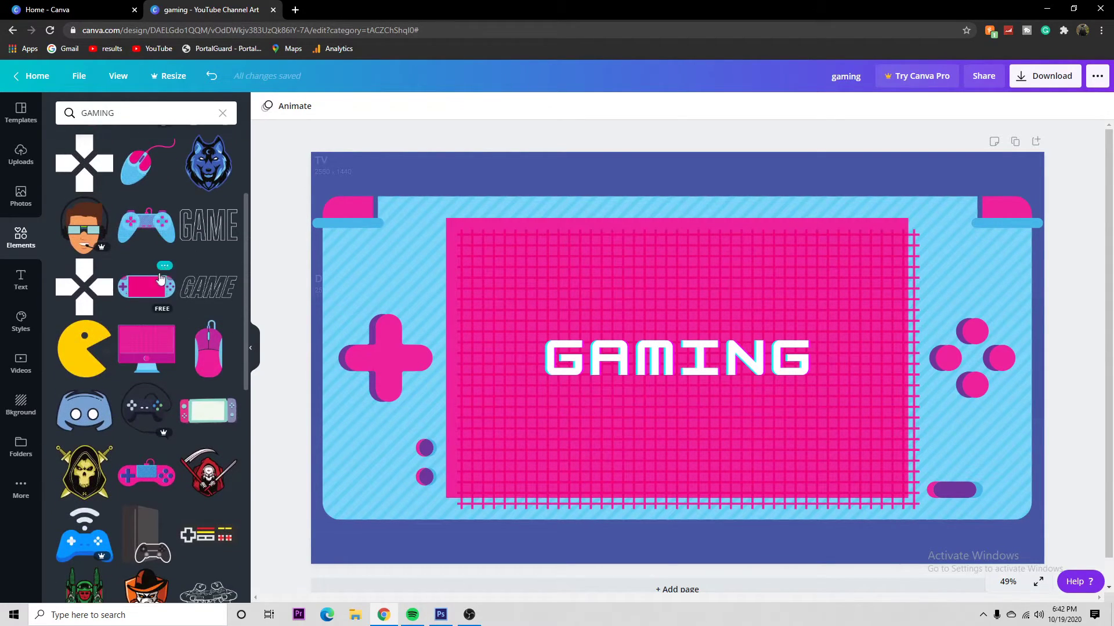
scroll(66, 294, "down", 1)
scroll(77, 294, "down", 1)
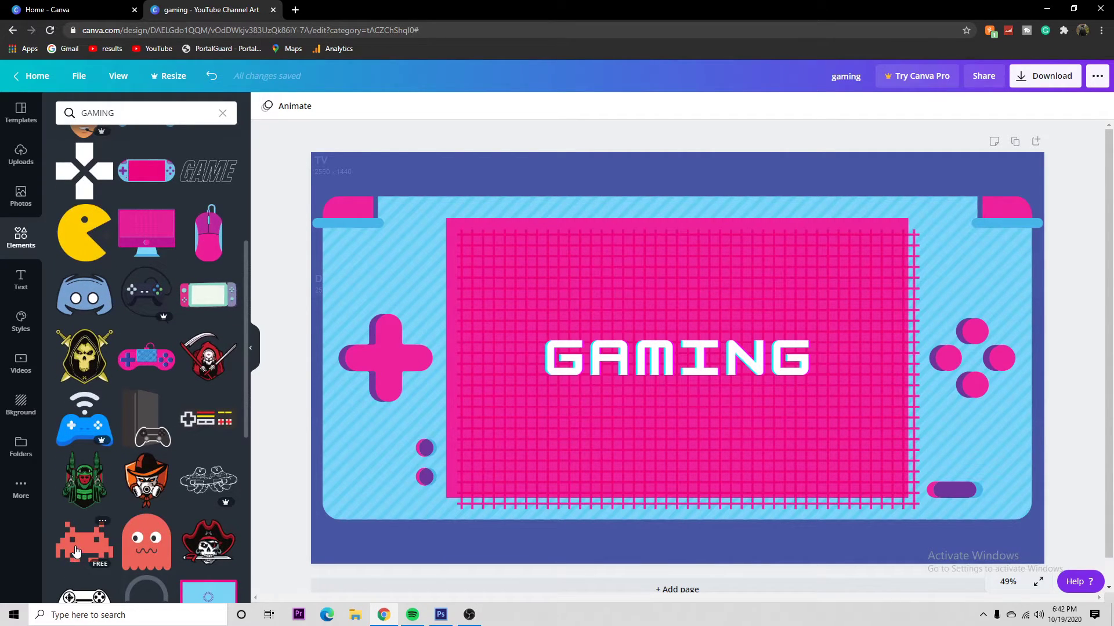
scroll(75, 551, "down", 2)
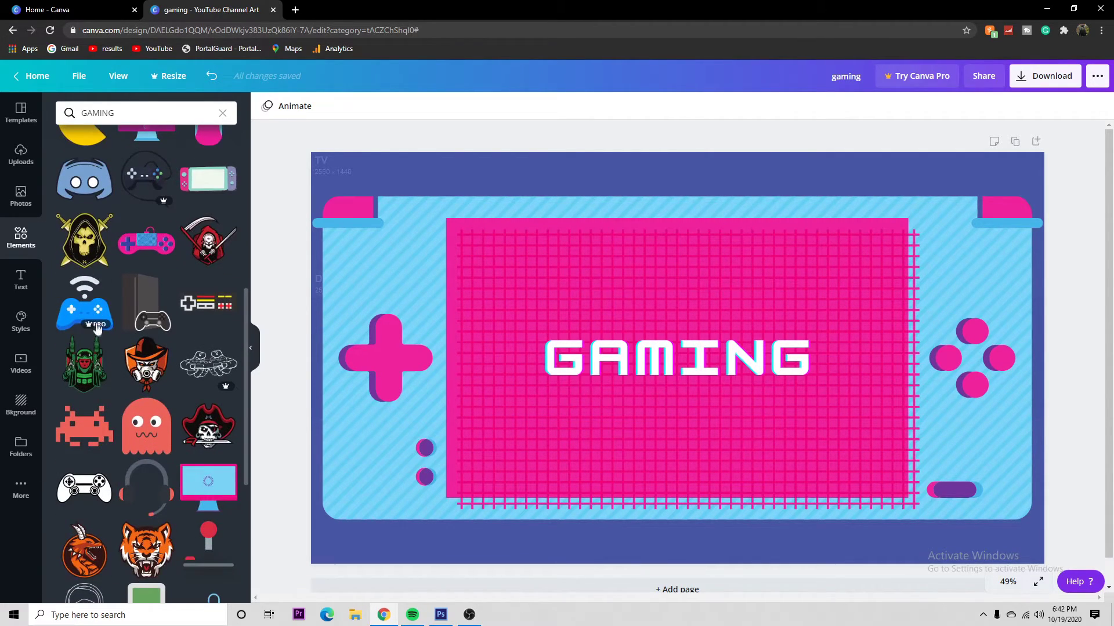
scroll(84, 409, "up", 2)
left_click(84, 232)
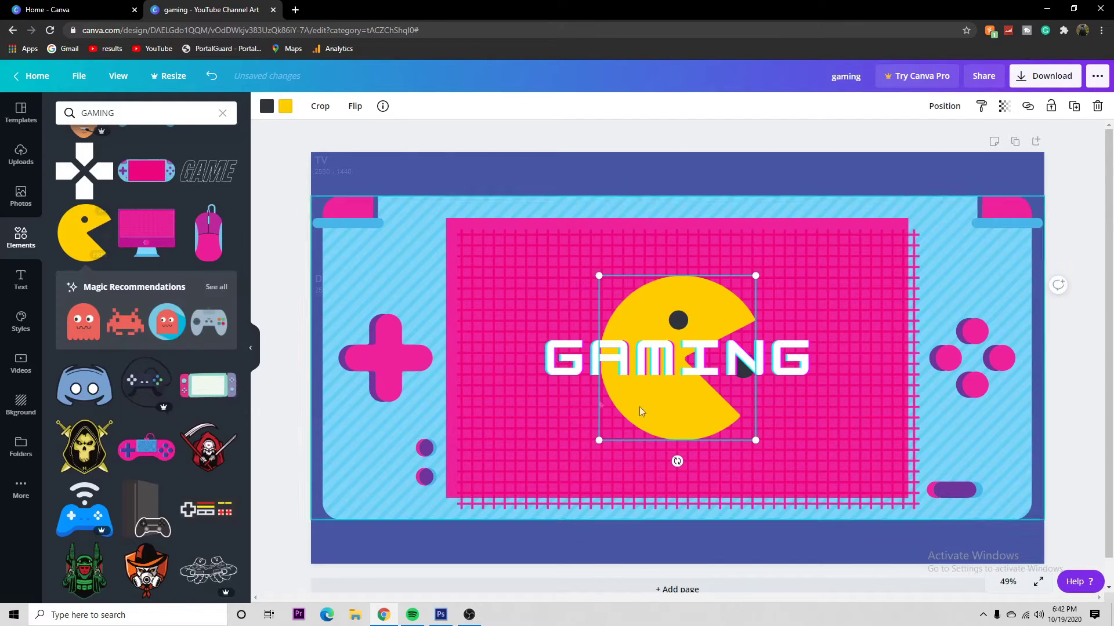
left_click_drag(704, 429, 520, 433)
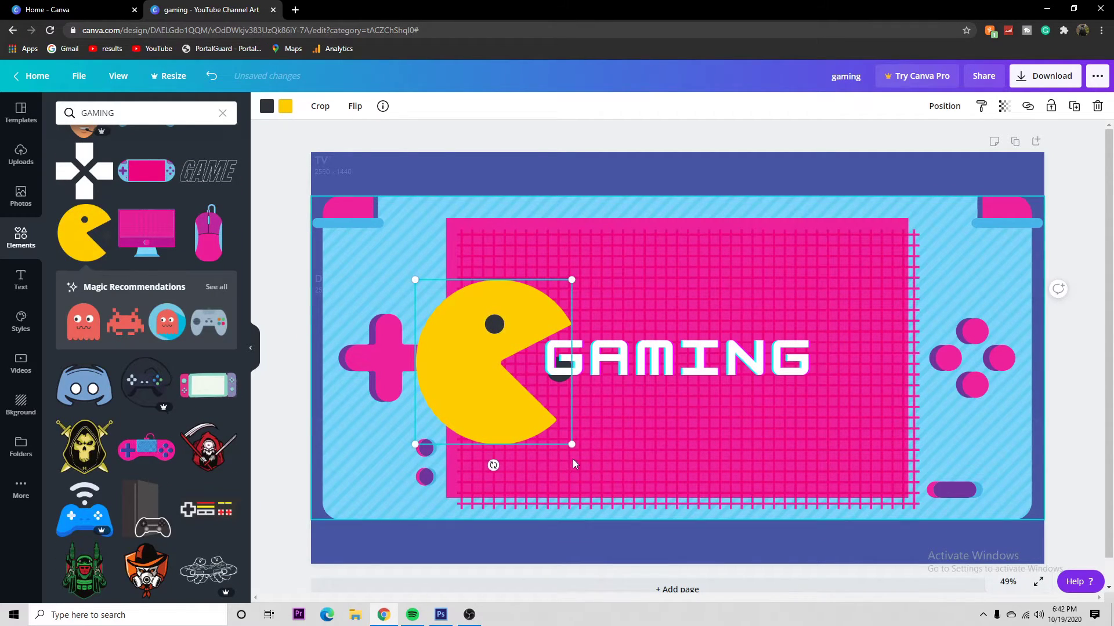
left_click_drag(571, 444, 486, 354)
left_click_drag(422, 328, 491, 369)
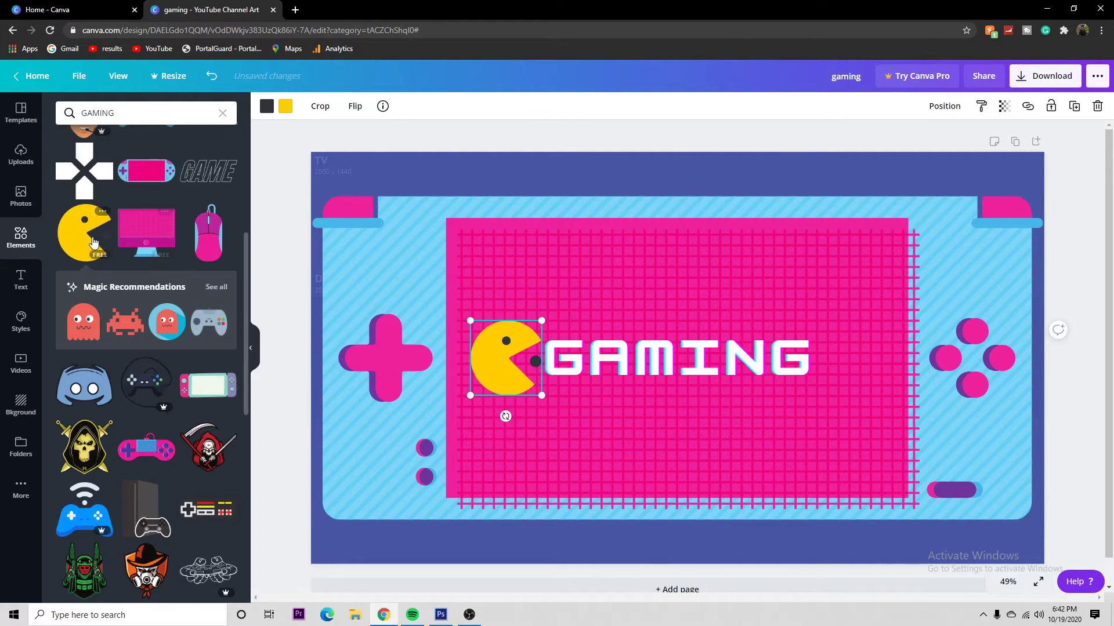
Place a second Pac-Man just right of the GAMING heading and flip it horizontally so it faces the text
left_click_drag(84, 232, 865, 383)
left_click(355, 106)
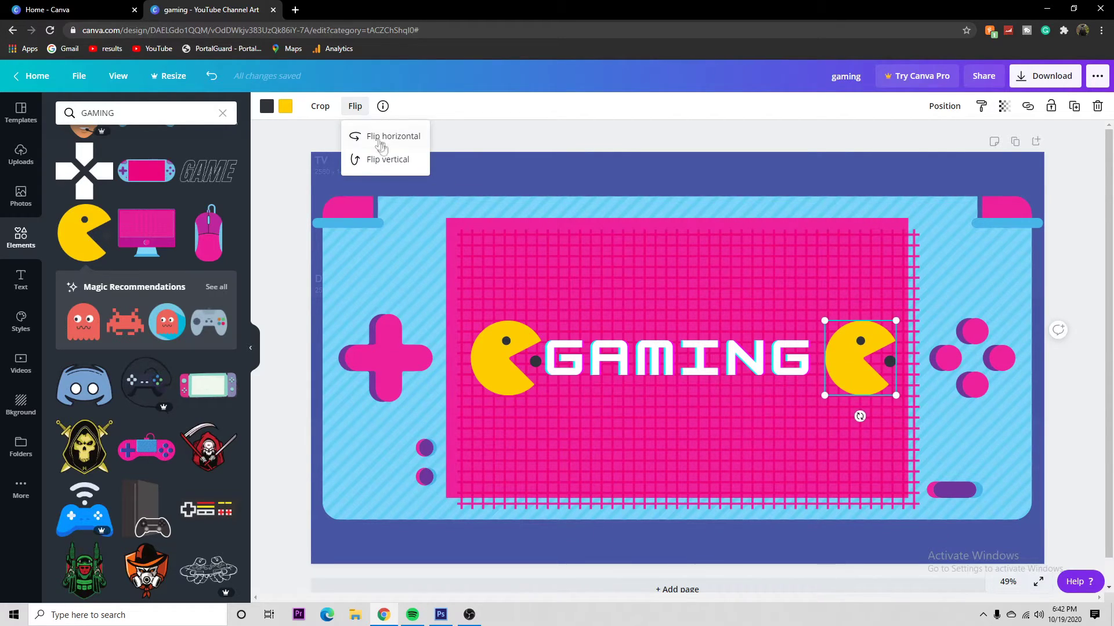
left_click(391, 136)
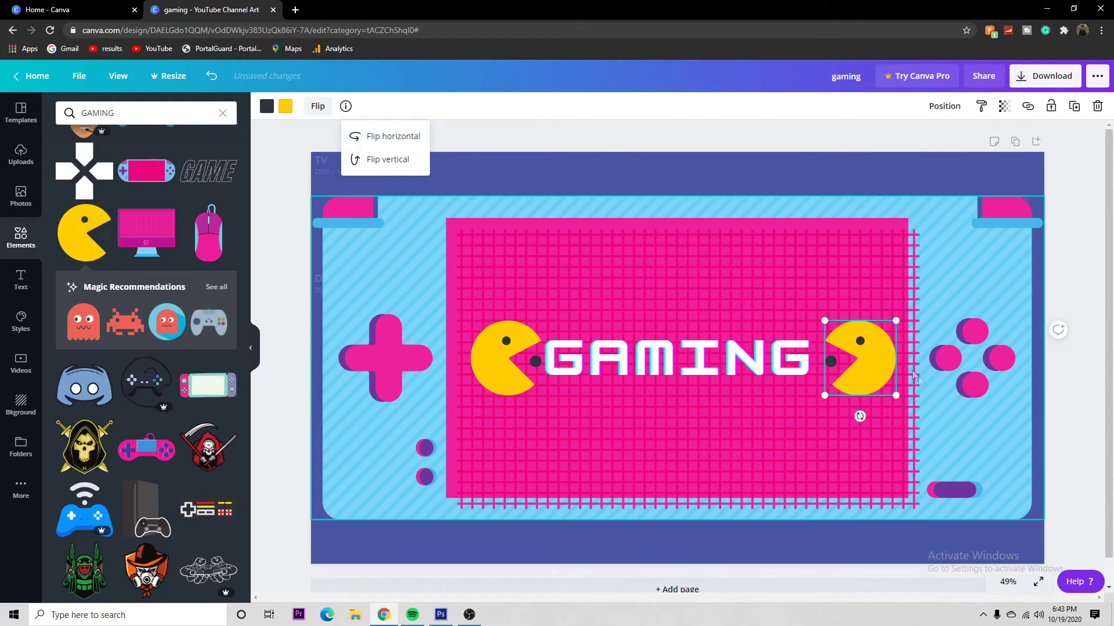
left_click_drag(877, 365, 871, 363)
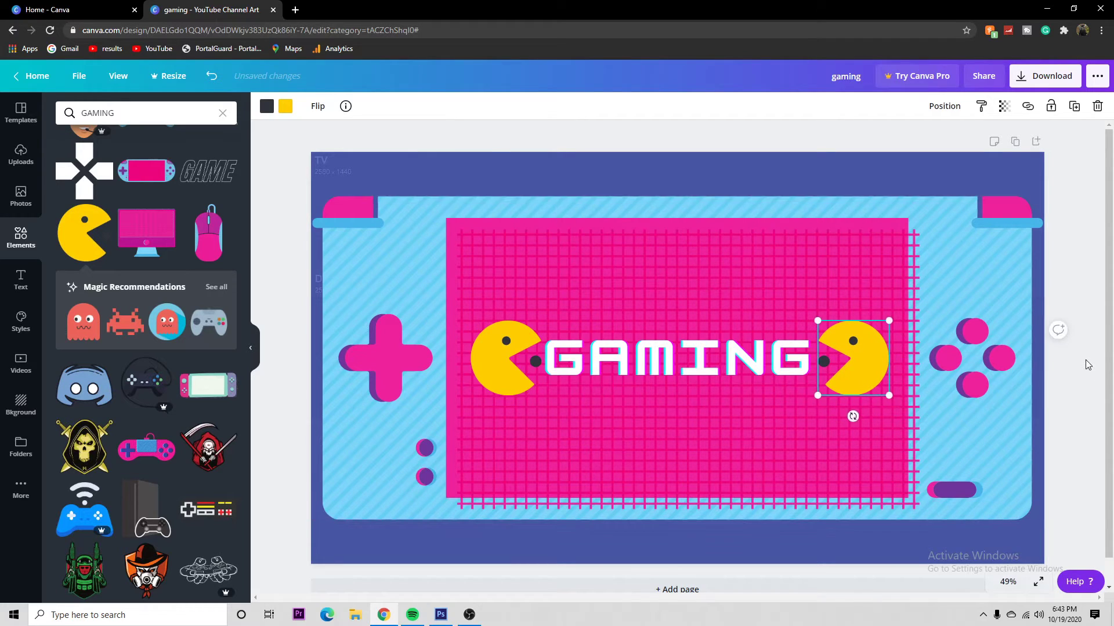
left_click(1074, 385)
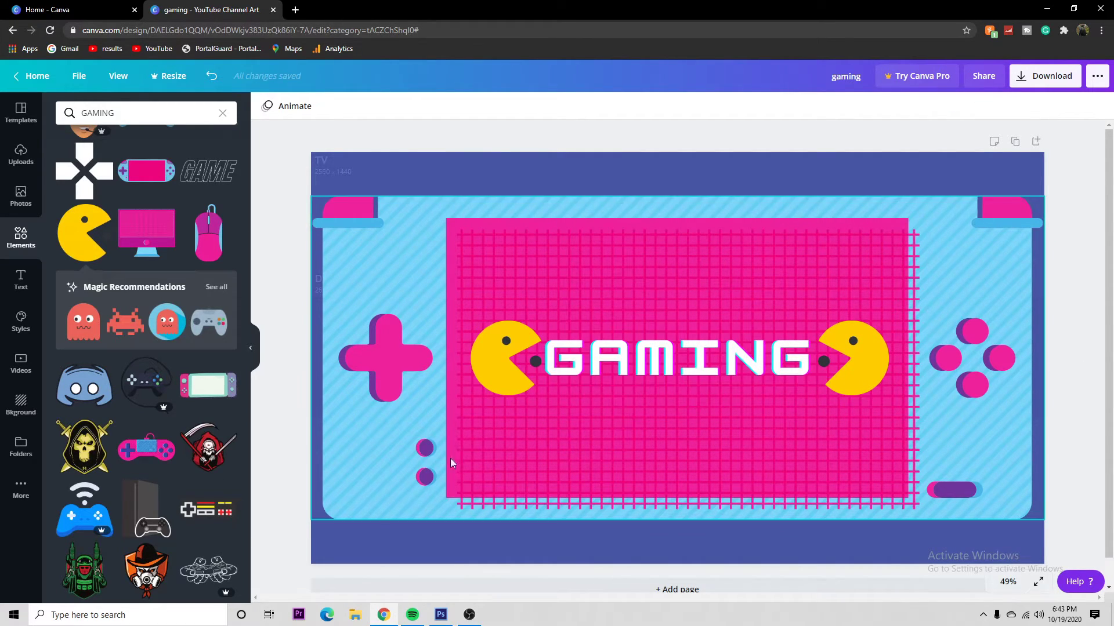
Add the GAME ON gaming text style to the banner and set its font size to 24
left_click(21, 282)
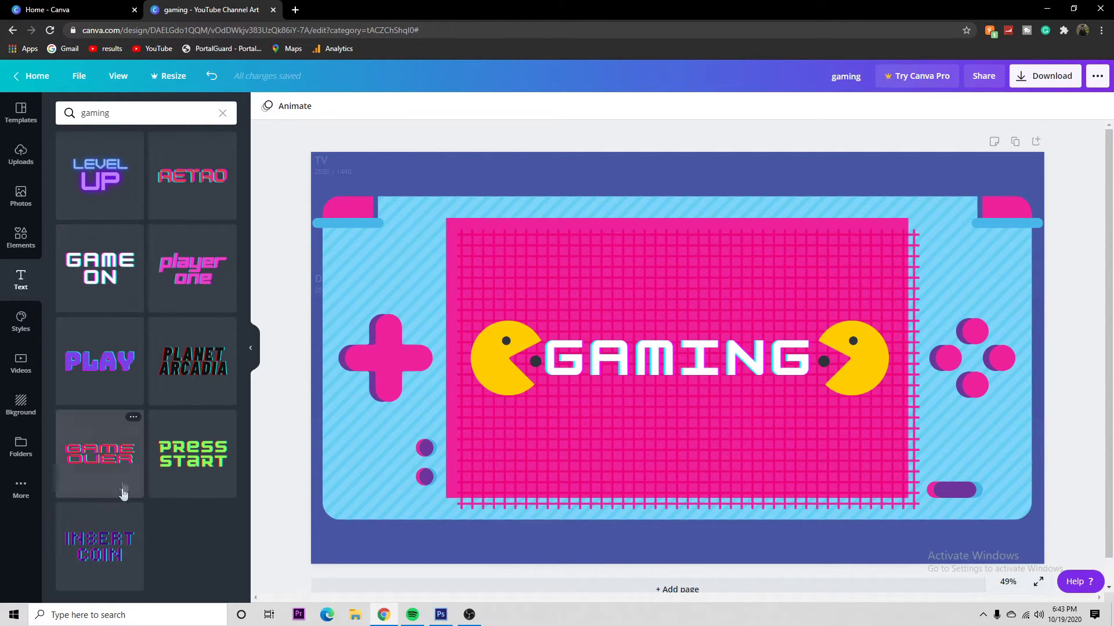
left_click(100, 260)
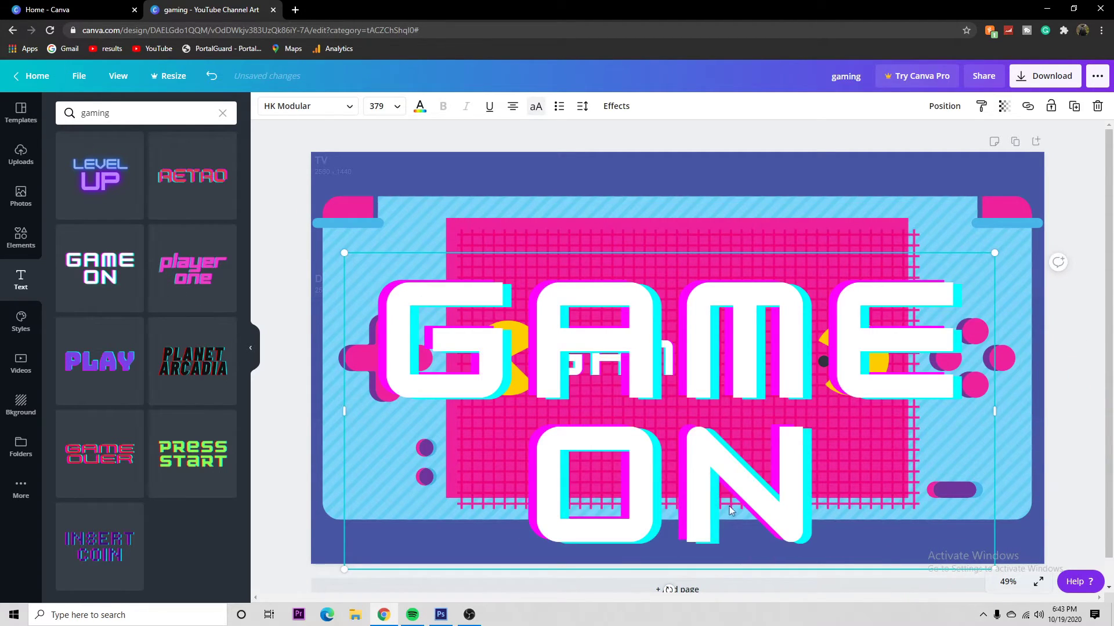
double_click(431, 336)
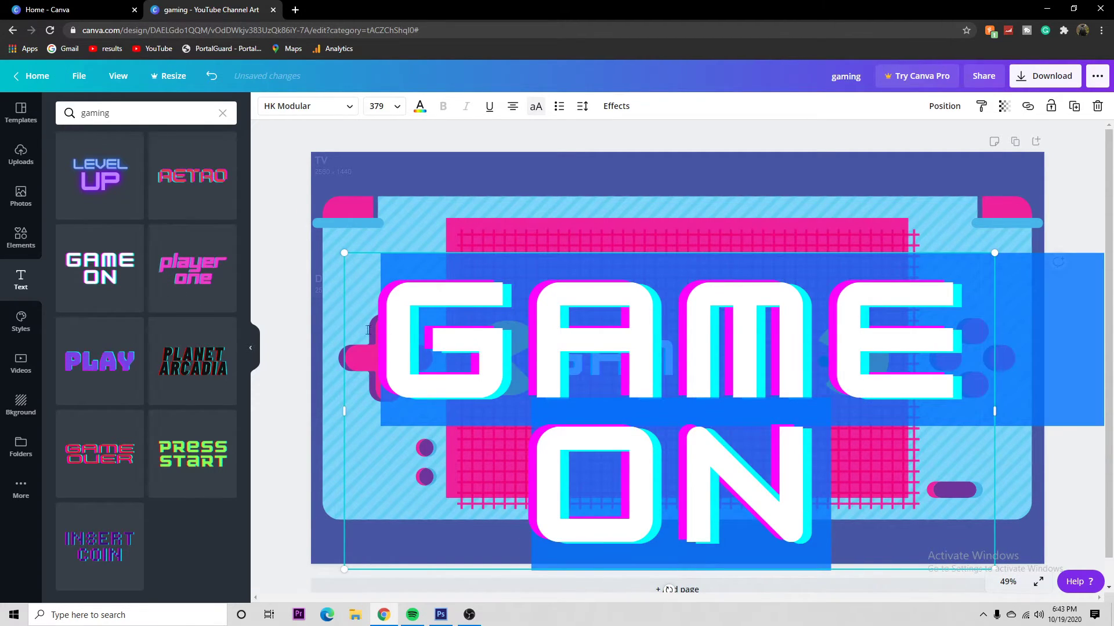
left_click(391, 107)
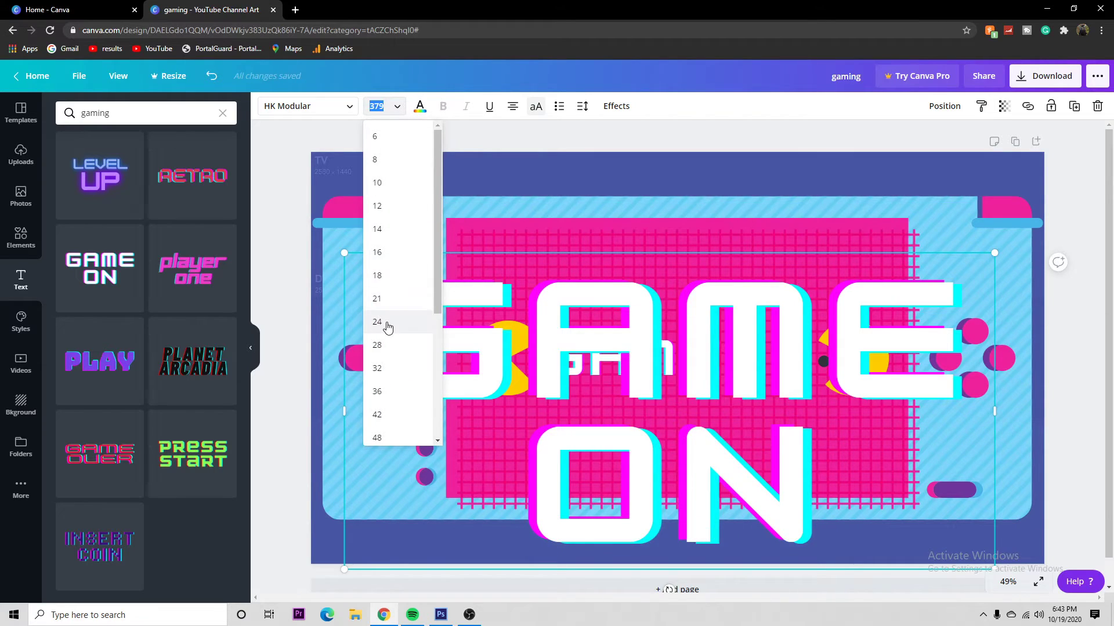
left_click(387, 324)
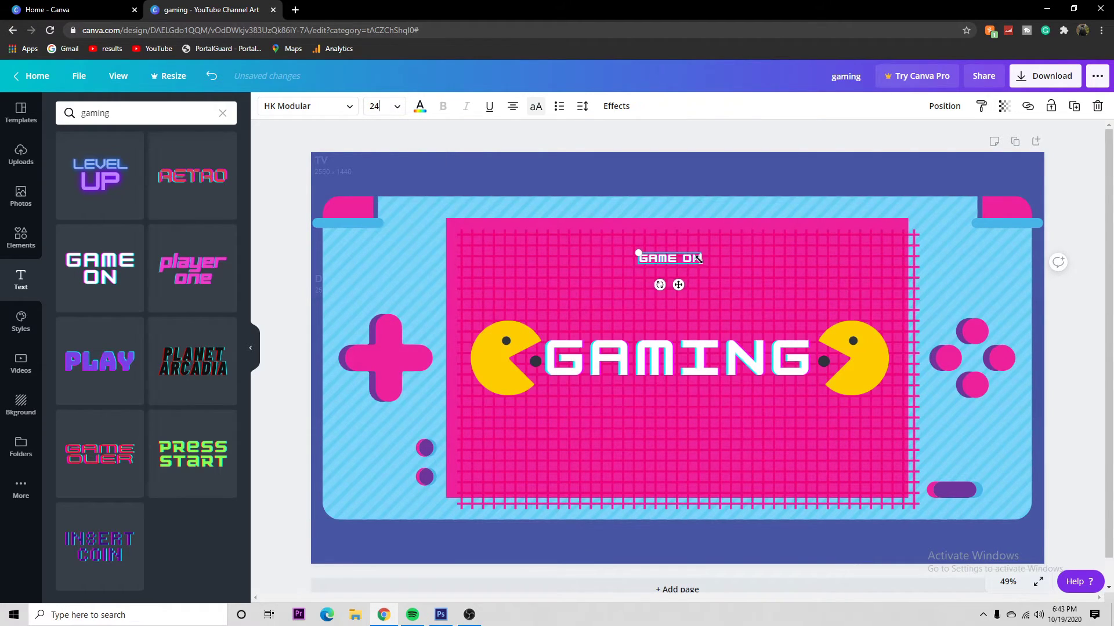
type("LIKE AND SUB")
key("BackSpace")
key("BackSpace")
key("BackSpace")
key("BackSpace")
key("BackSpace")
key("BackSpace")
key("BackSpace")
key("BackSpace")
key("BackSpace")
key("BackSpace")
key("BackSpace")
key("BackSpace")
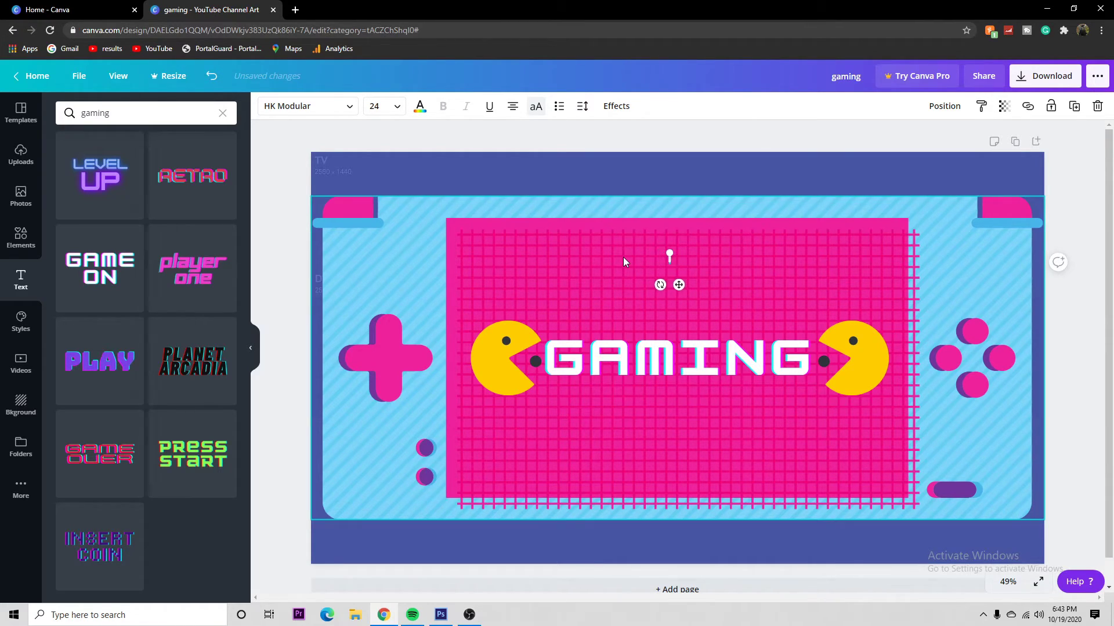
Make the small text read "EVERY FRIDAY" and place it centred just below the GAMING heading
type("EVERY FIRD")
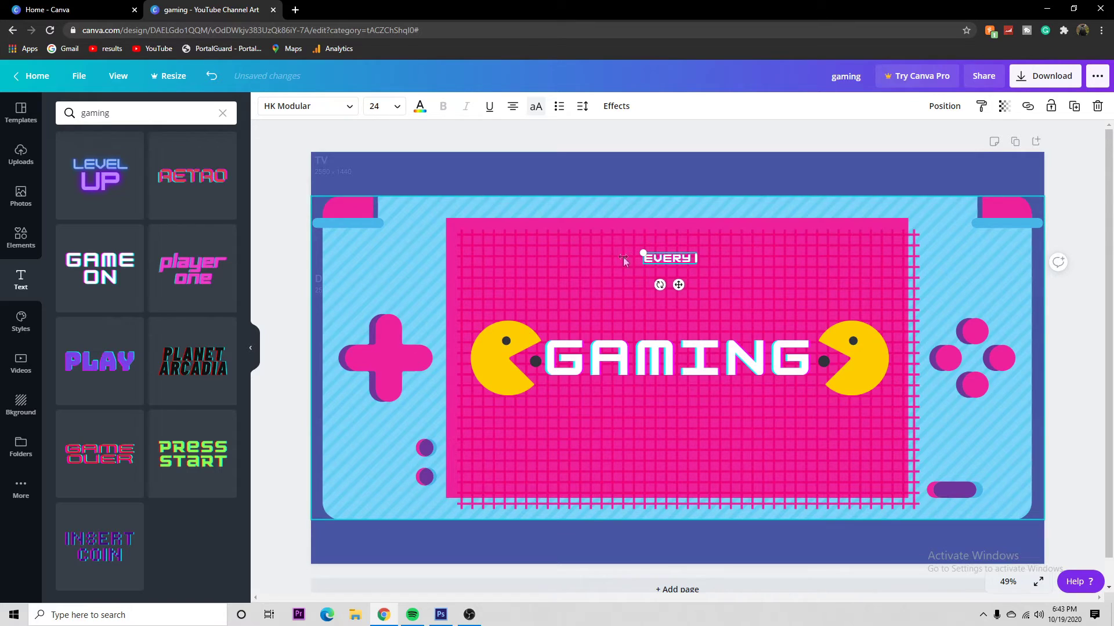
key("BackSpace")
key("BackSpace")
key("BackSpace")
key("BackSpace")
type("FRIDAY")
left_click_drag(678, 285, 684, 416)
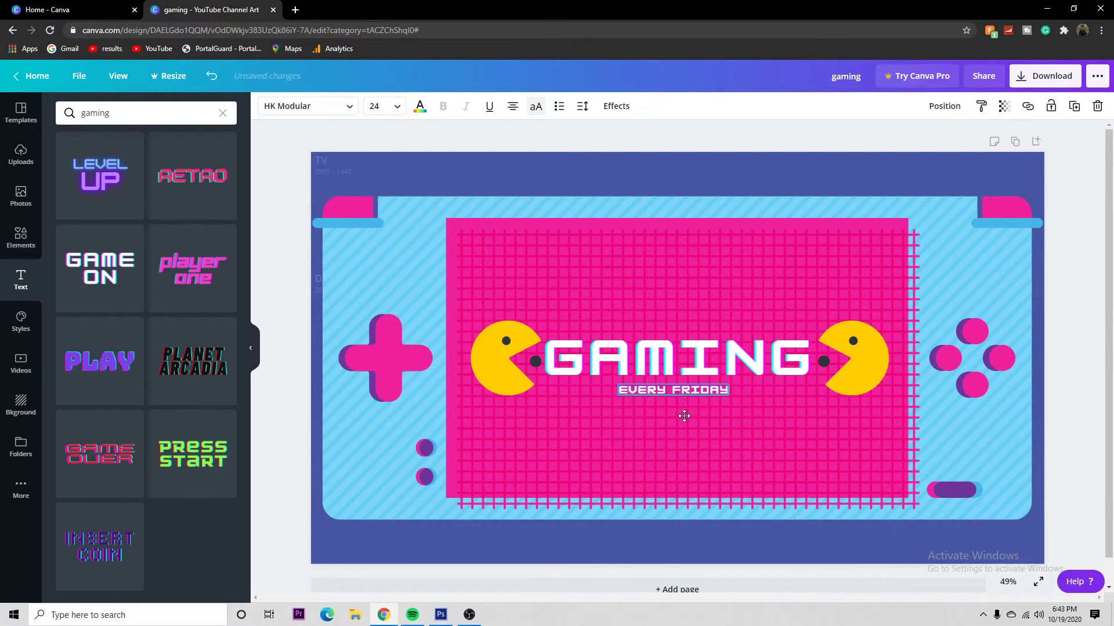
left_click(1080, 335)
left_click(940, 189)
Download the finished banner as a PNG file
left_click(1044, 76)
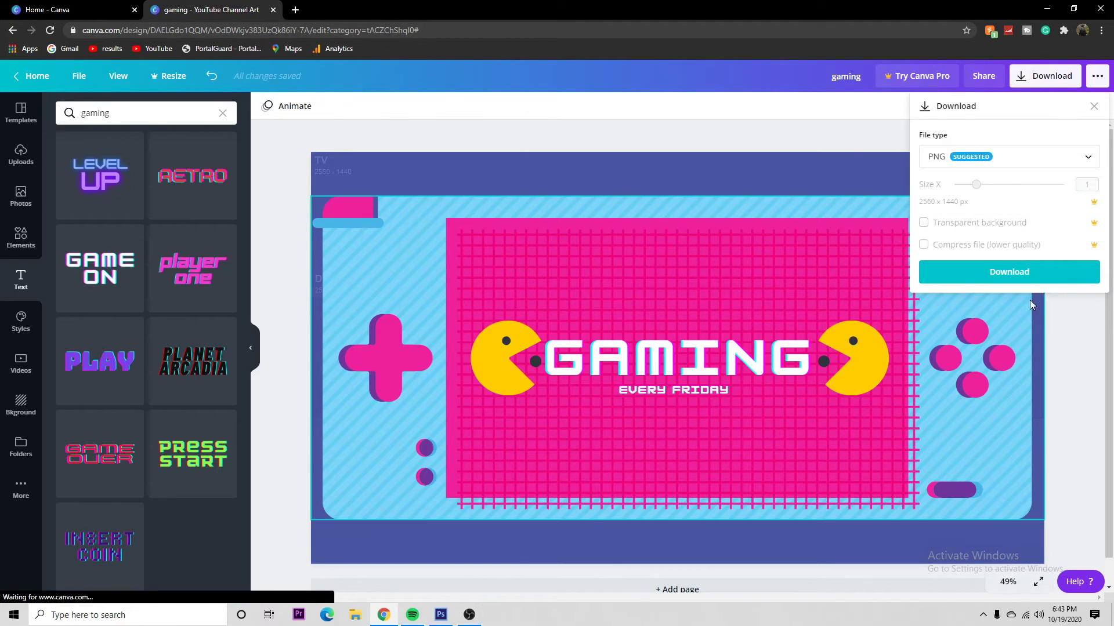
left_click(1010, 274)
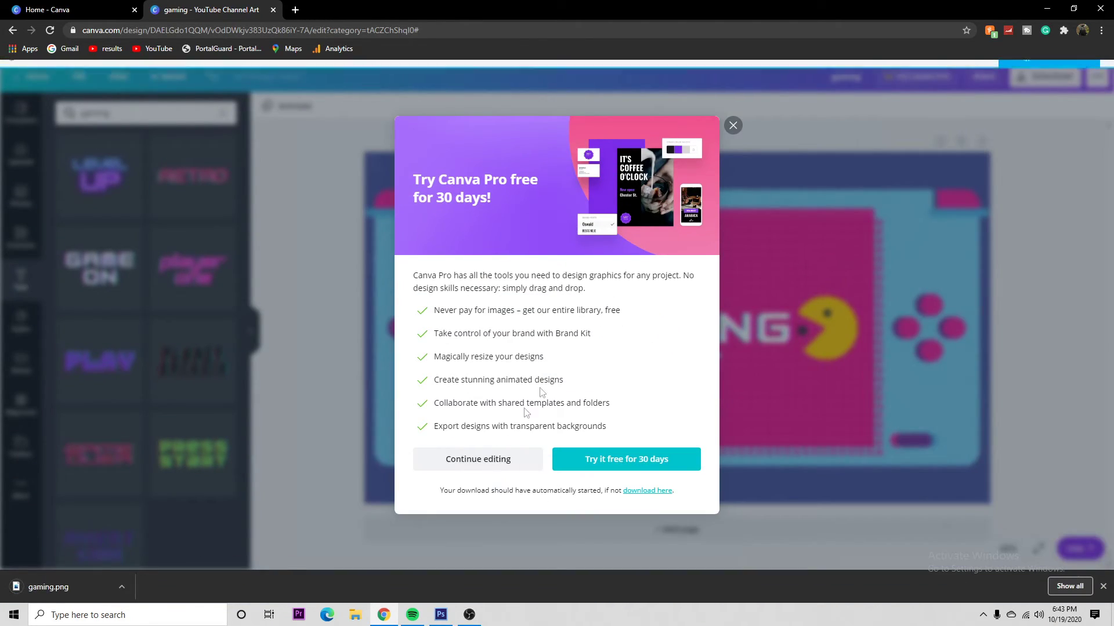
Switch to the YouTube channel and open the Branding settings of its channel customization
left_click(1051, 72)
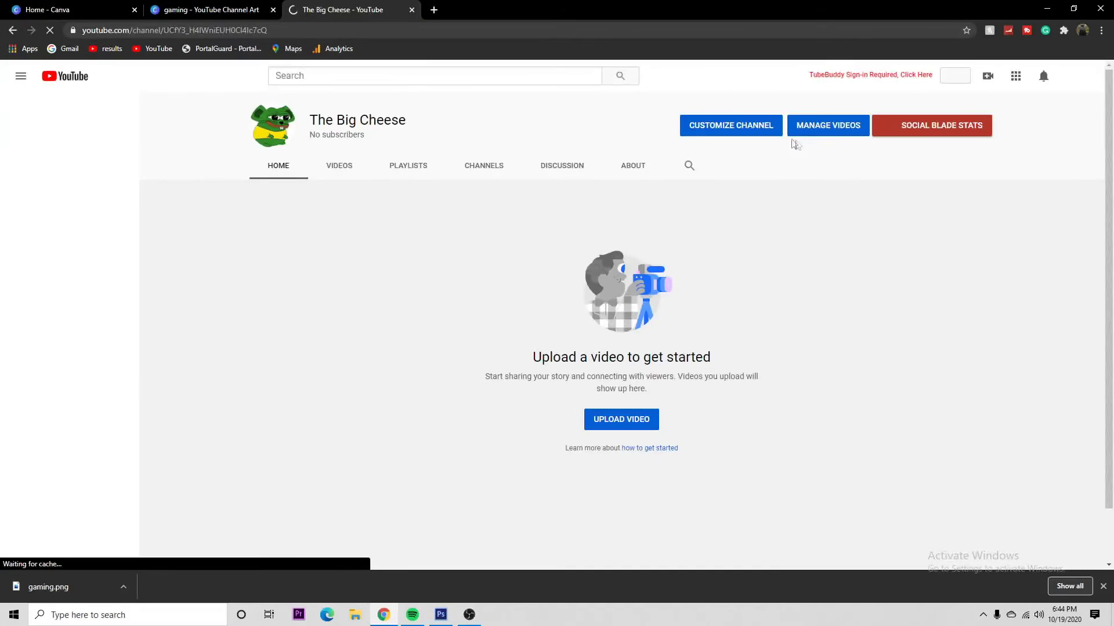
left_click(754, 125)
left_click(236, 152)
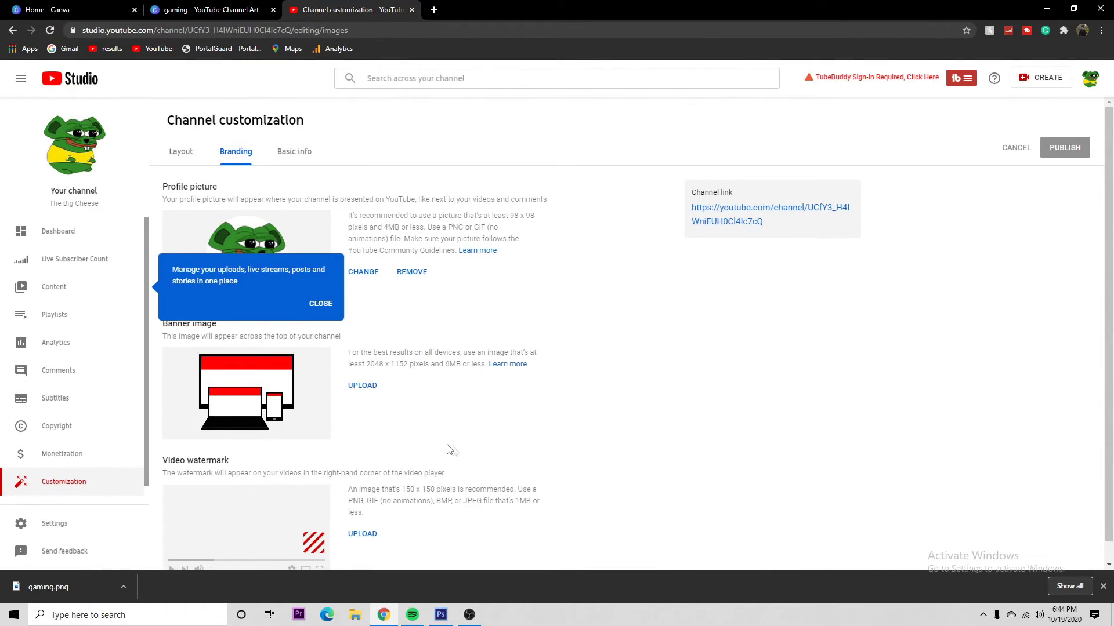
Upload the gaming image from Downloads as the channel's banner, accept the default crop and publish the change
left_click(363, 385)
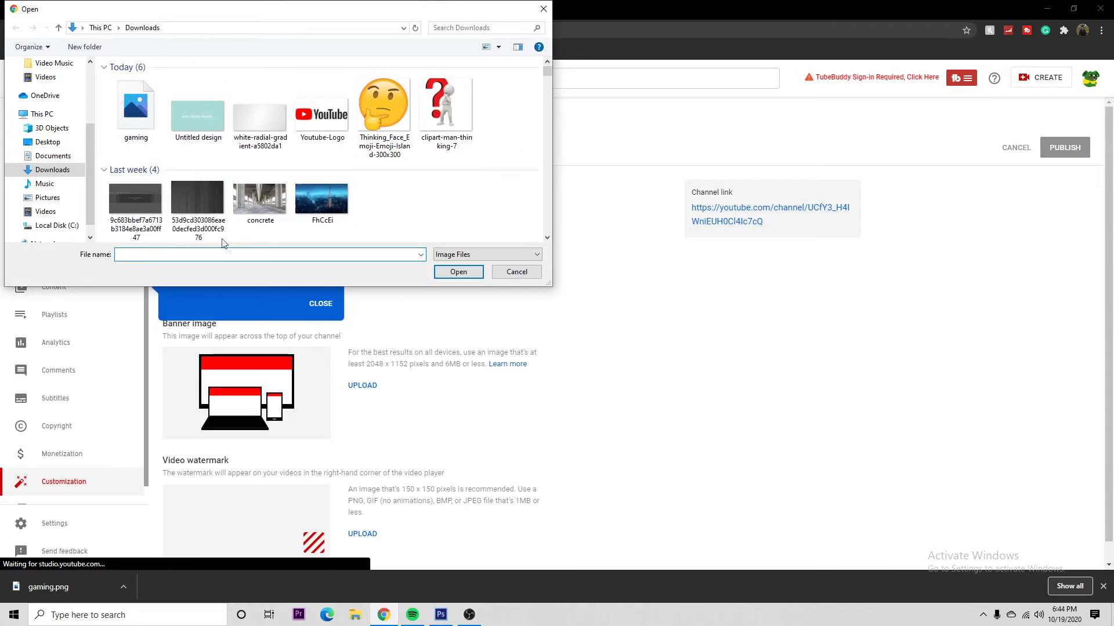
left_click(155, 126)
left_click(458, 272)
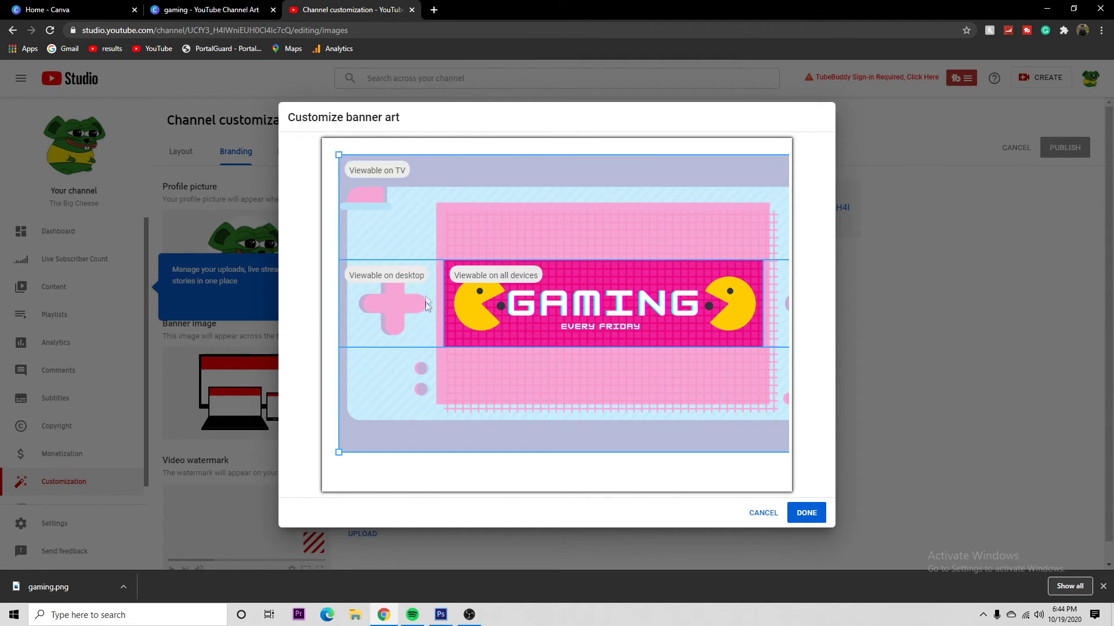
left_click(807, 513)
left_click(1074, 152)
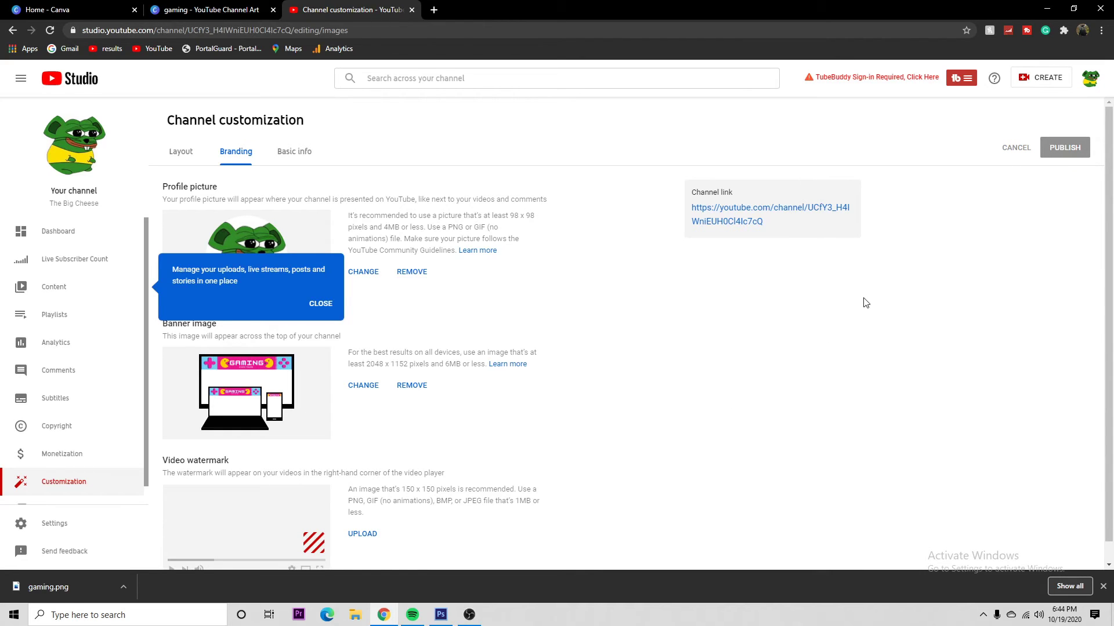
Check the published banner on the YouTube channel page and return to the Canva design
left_click(1035, 147)
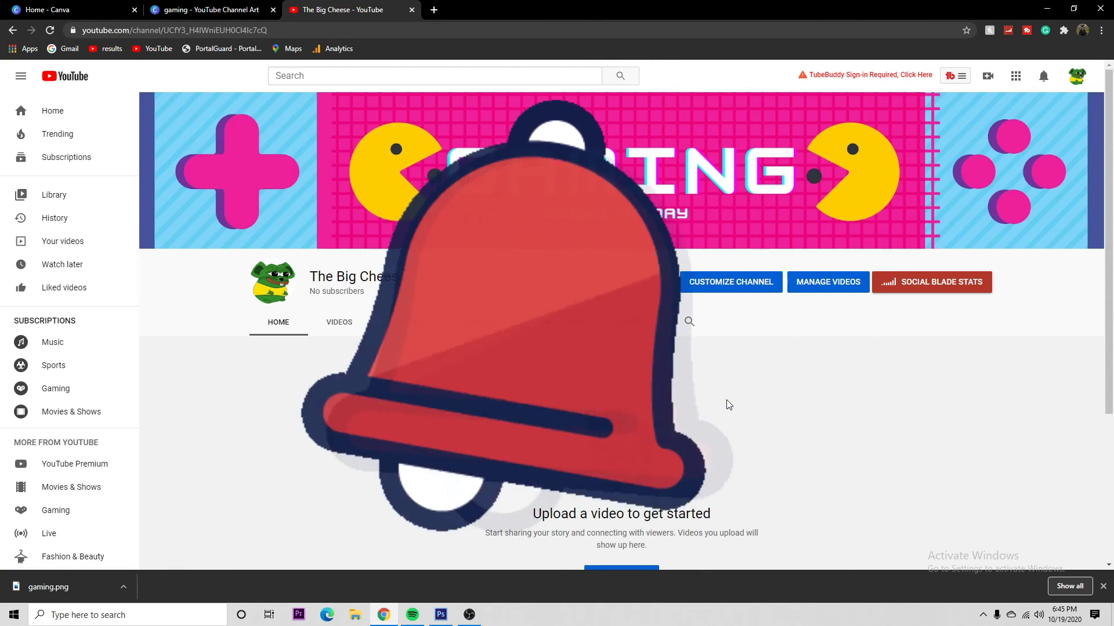
left_click(204, 6)
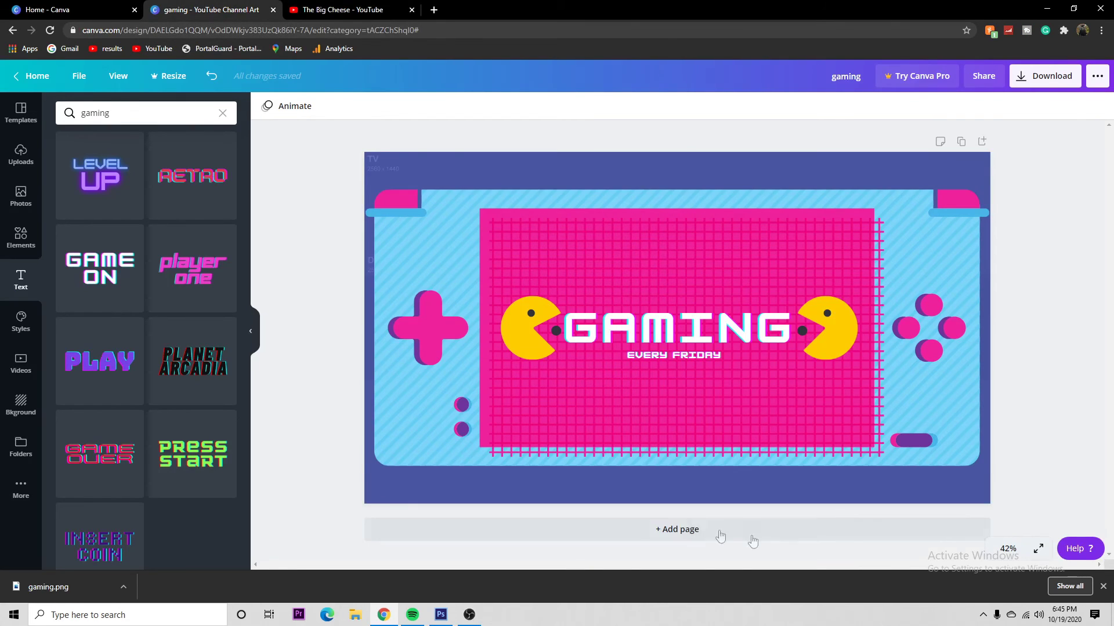